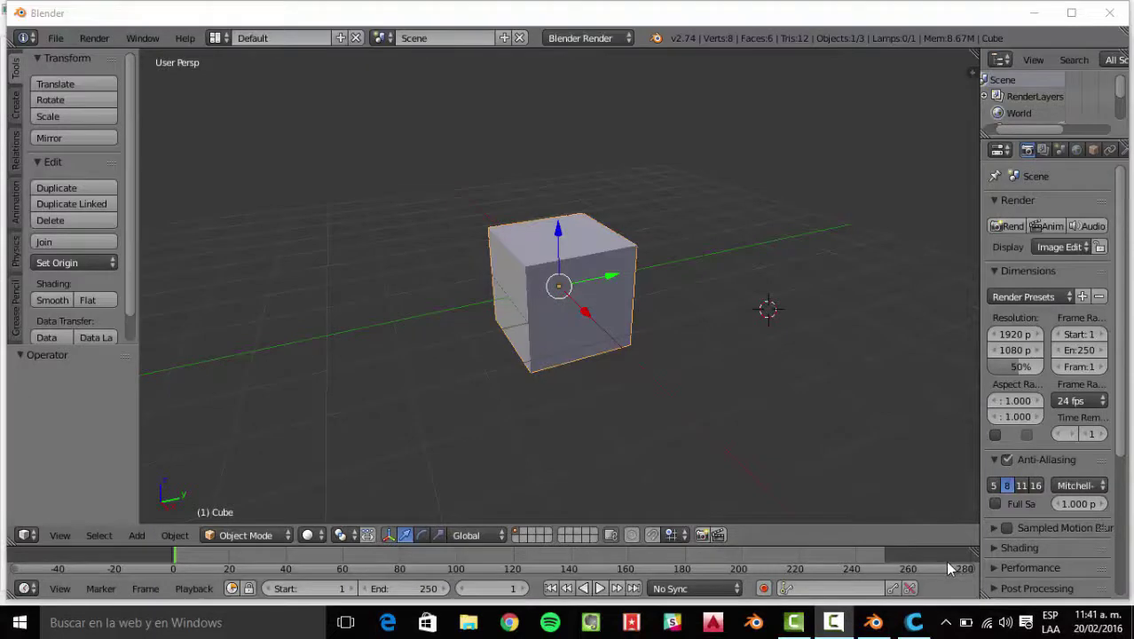
# Widen the Properties editor beside the 3D viewport so the render settings are readable.
pyautogui.scroll(-5, 630, 316)
pyautogui.scroll(3, 623, 320)
pyautogui.scroll(2, 645, 306)
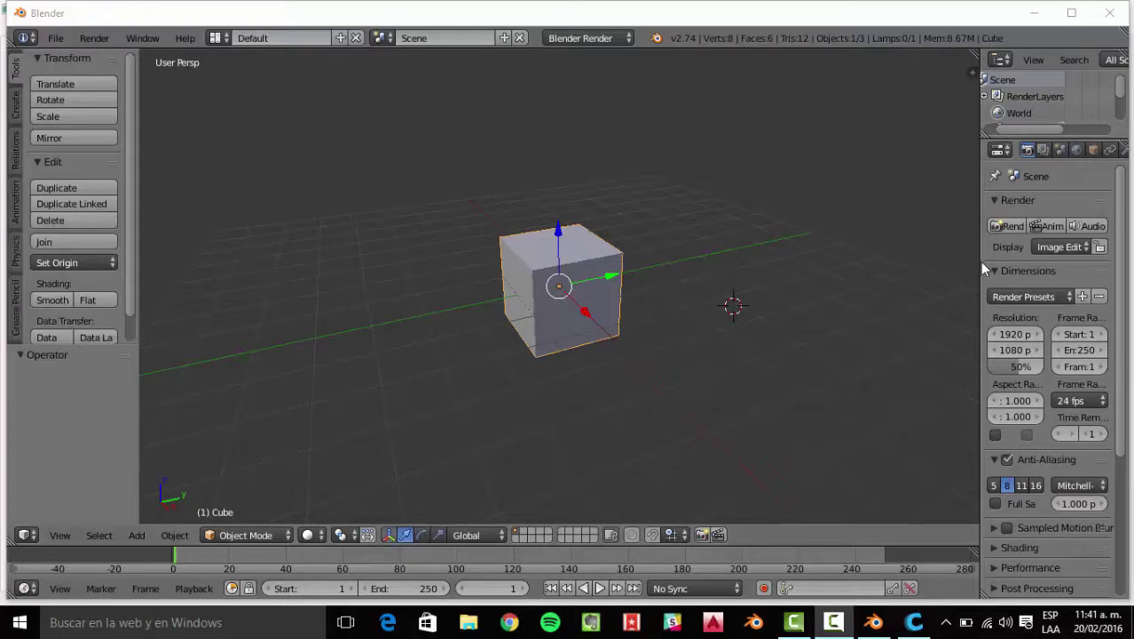
pyautogui.moveTo(976, 258); pyautogui.dragTo(929, 257)
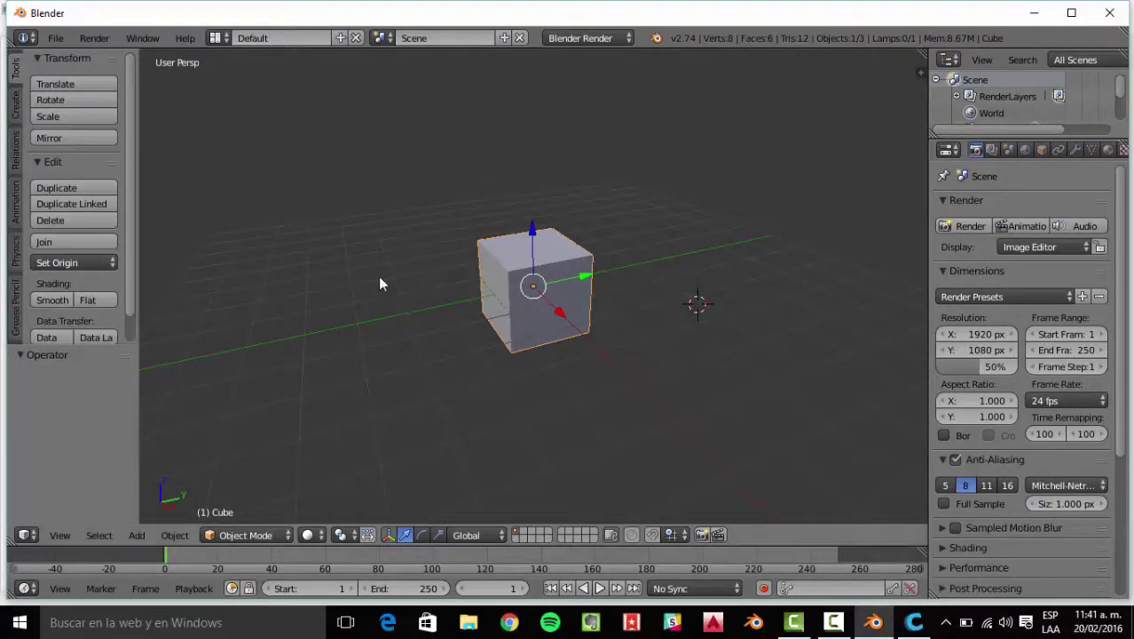
pyautogui.scroll(3, 659, 311)
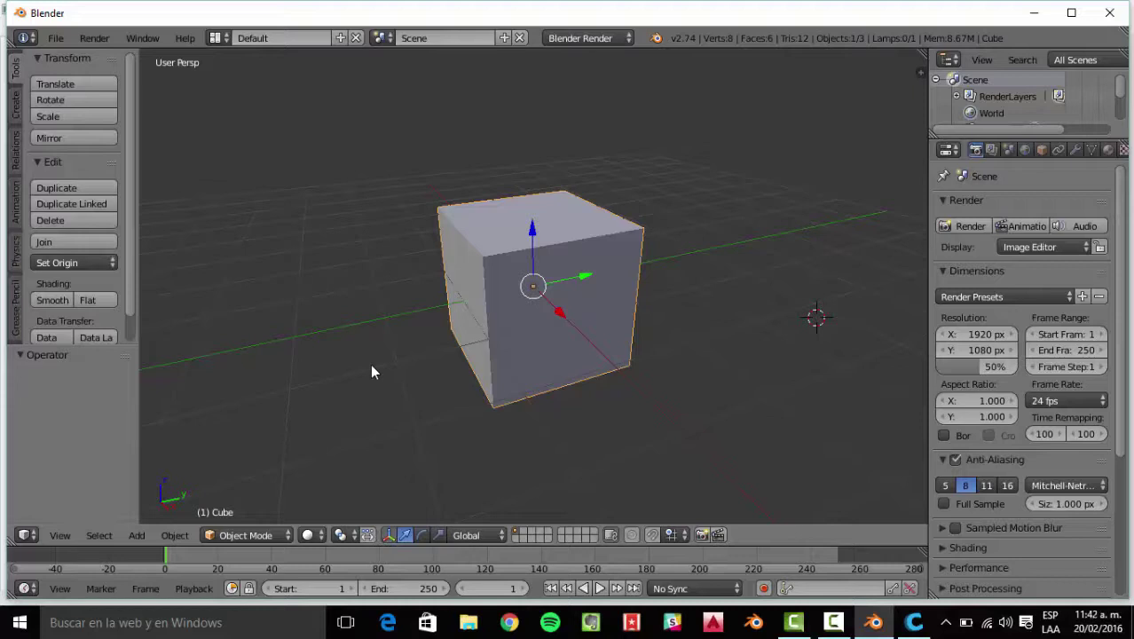
pyautogui.press('a')
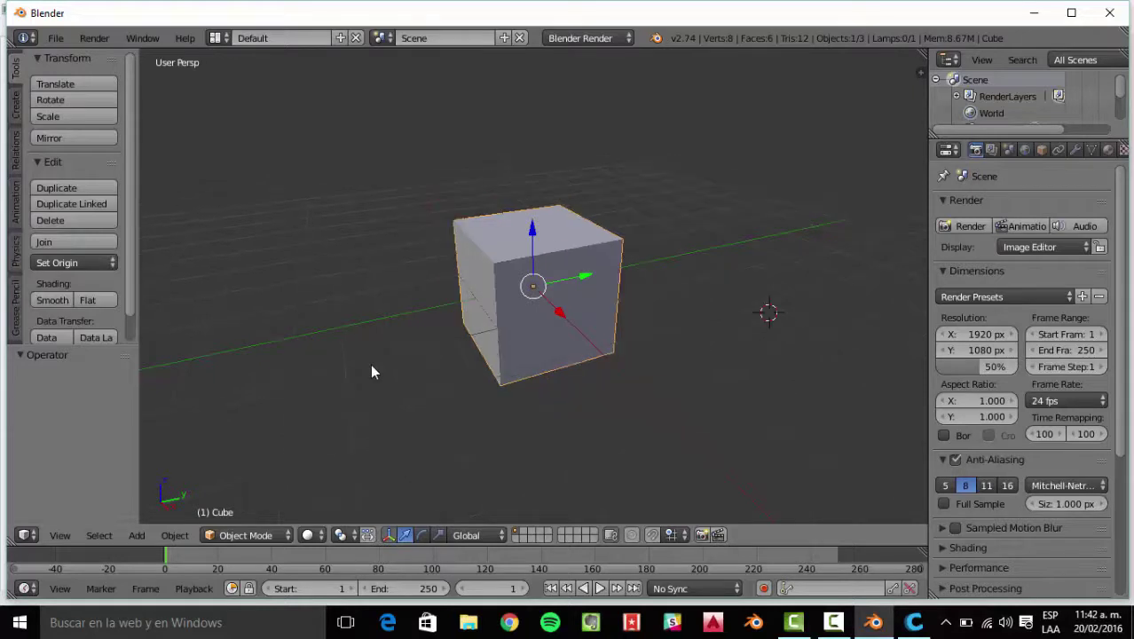
pyautogui.rightClick(524, 311)
pyautogui.moveTo(652, 322); pyautogui.dragTo(520, 332, button='middle')
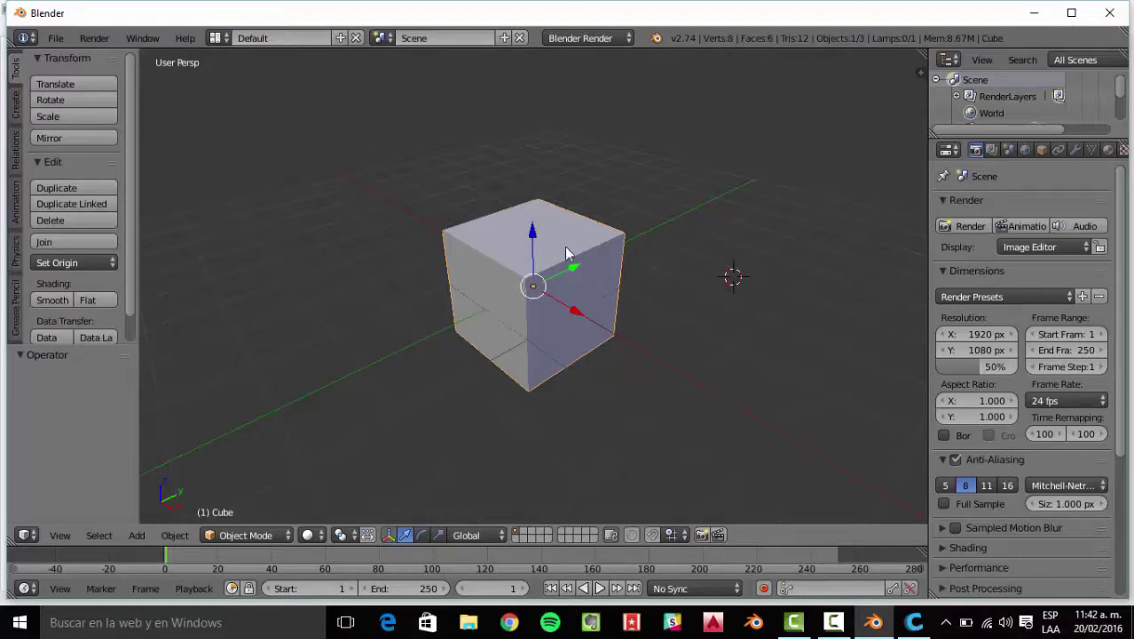
pyautogui.moveTo(645, 223)
pyautogui.mouseDown(button='middle')
pyautogui.moveTo(625, 197)
pyautogui.moveTo(625, 253)
pyautogui.moveTo(645, 243)
pyautogui.mouseUp(button='middle')
pyautogui.moveTo(928, 227); pyautogui.dragTo(907, 227)
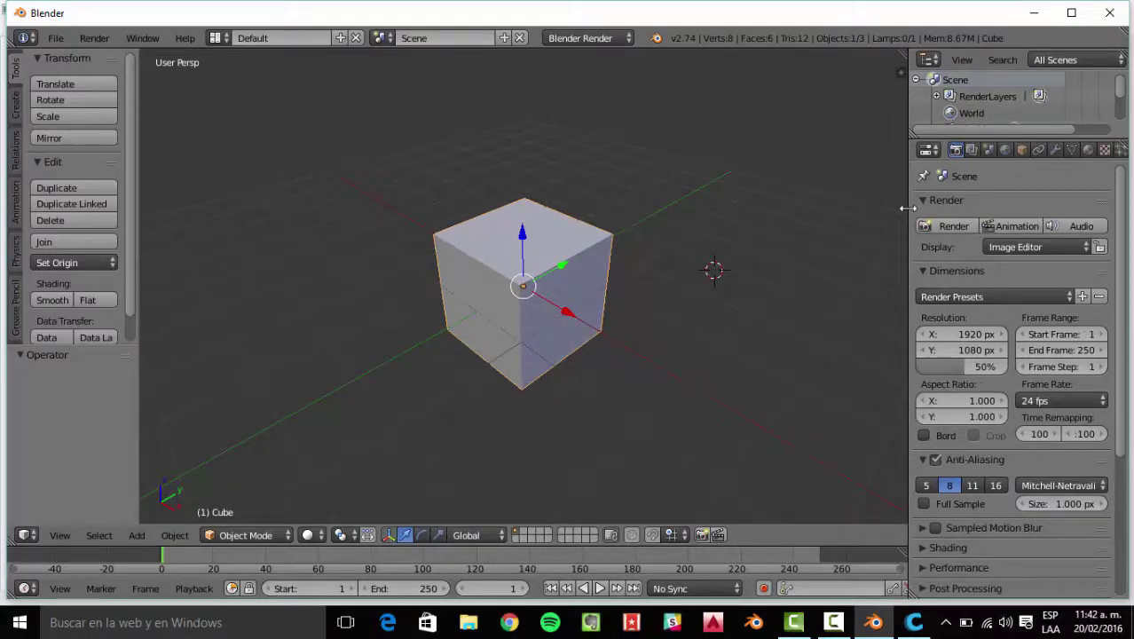
pyautogui.moveTo(908, 213); pyautogui.dragTo(888, 211)
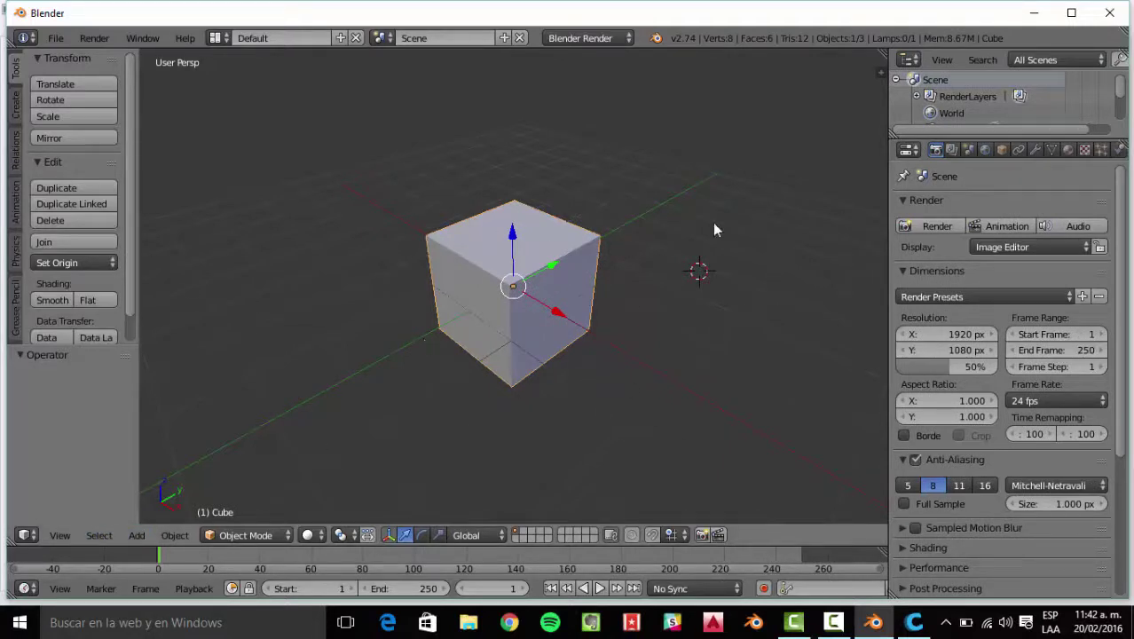
# Inspect the scene from the left view and through the camera.
pyautogui.scroll(-4, 526, 297)
pyautogui.moveTo(526, 297); pyautogui.dragTo(592, 356, button='middle')
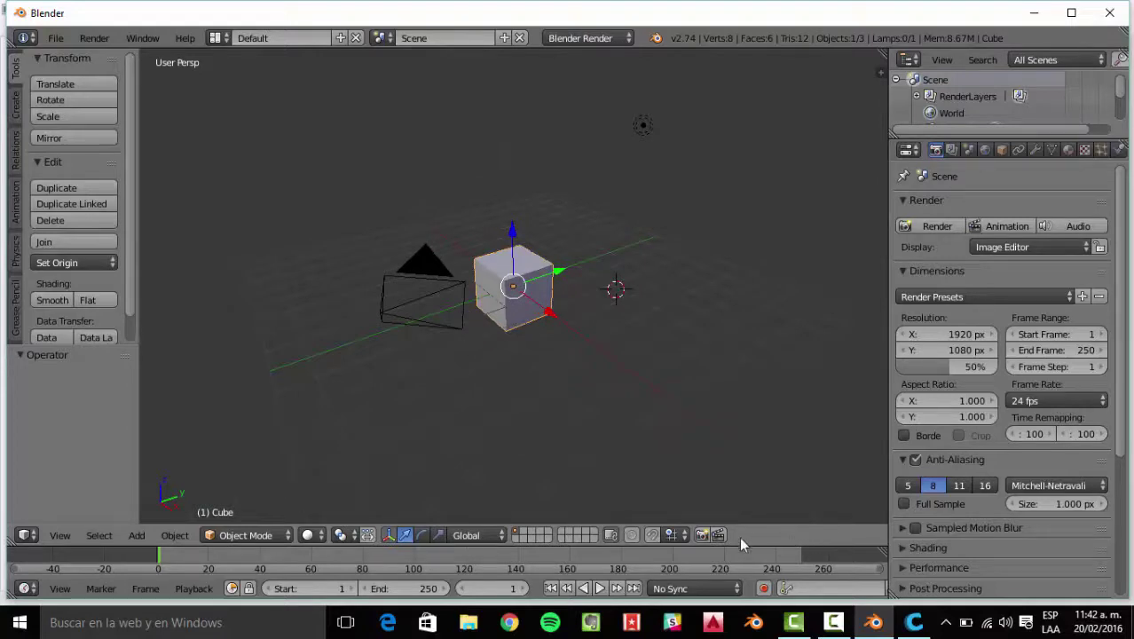
pyautogui.click(61, 534)
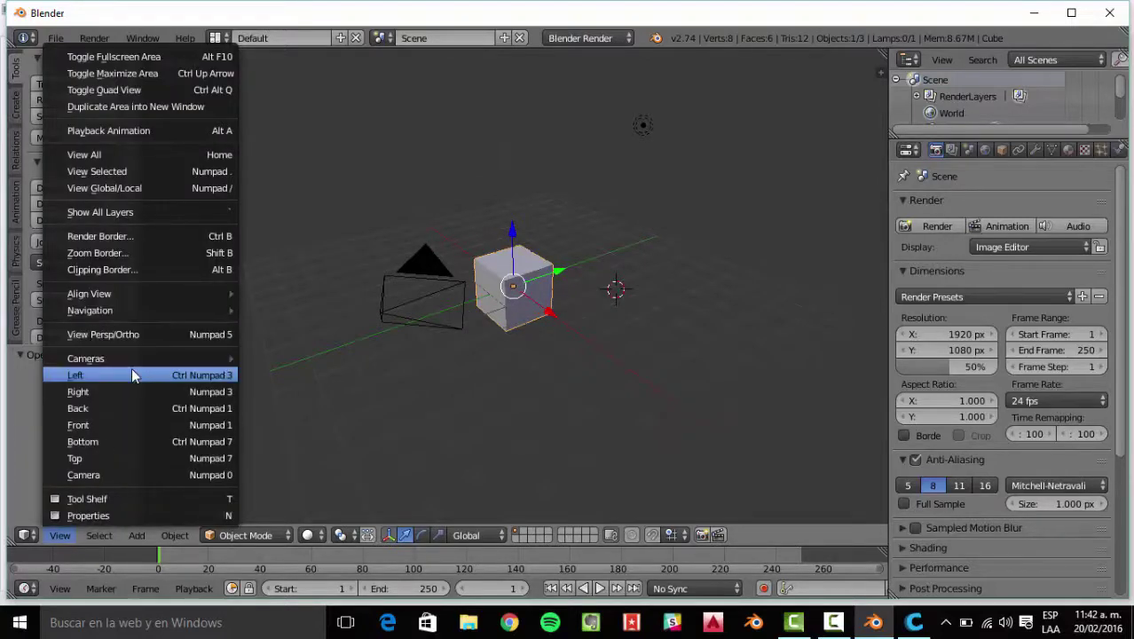
pyautogui.moveTo(138, 366)
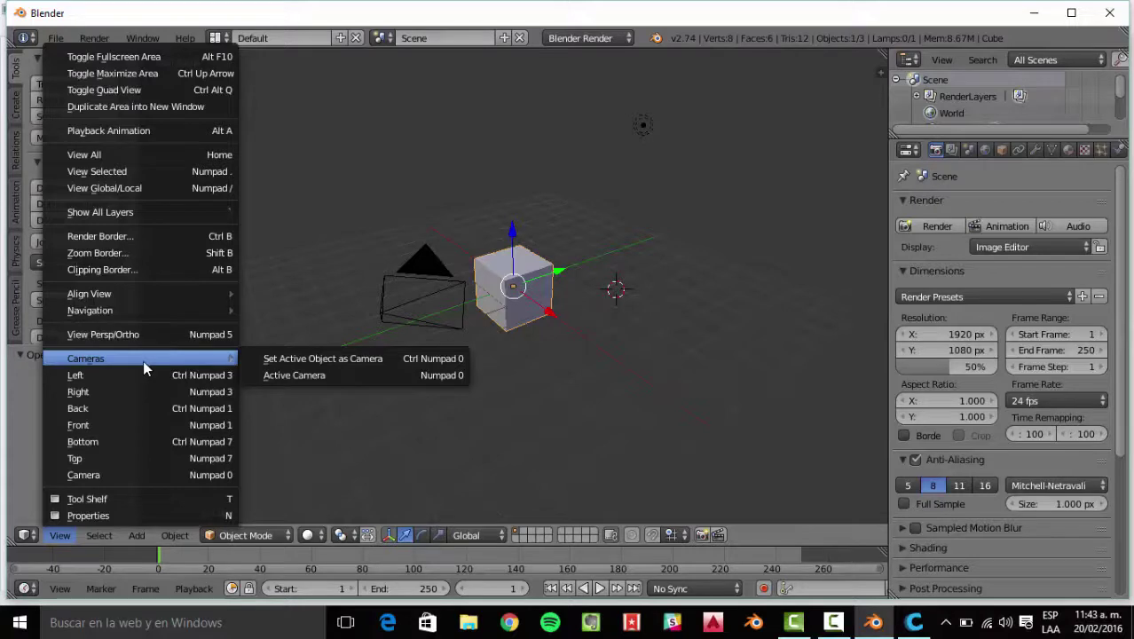
pyautogui.click(176, 373)
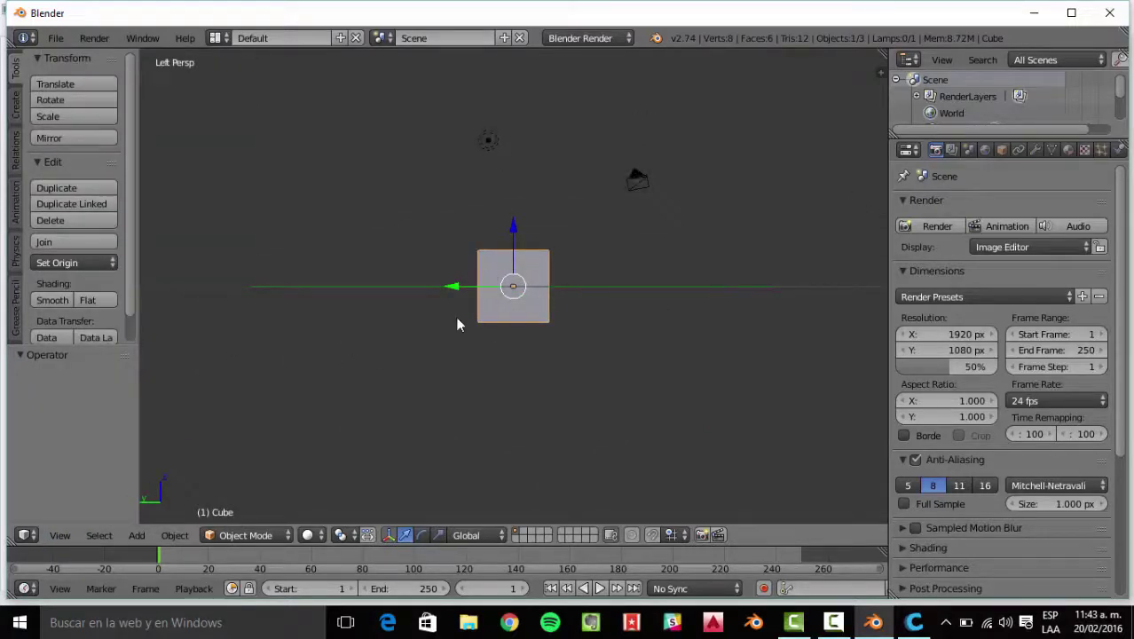
pyautogui.click(64, 536)
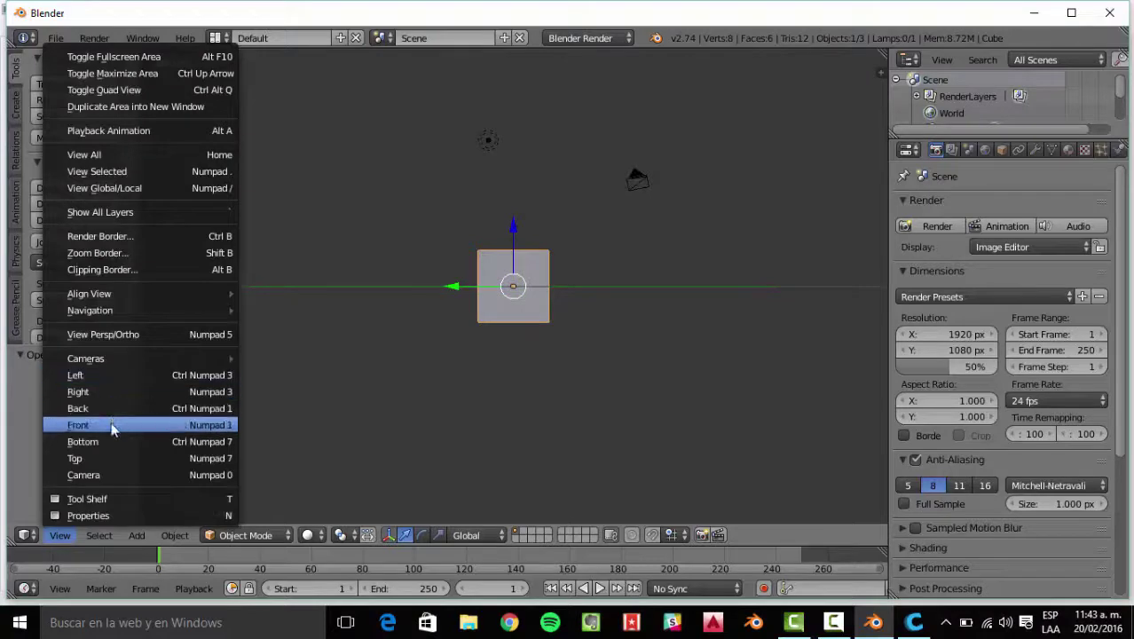
pyautogui.click(109, 477)
# Set the 3D viewport to the top view in orthographic projection.
pyautogui.click(59, 534)
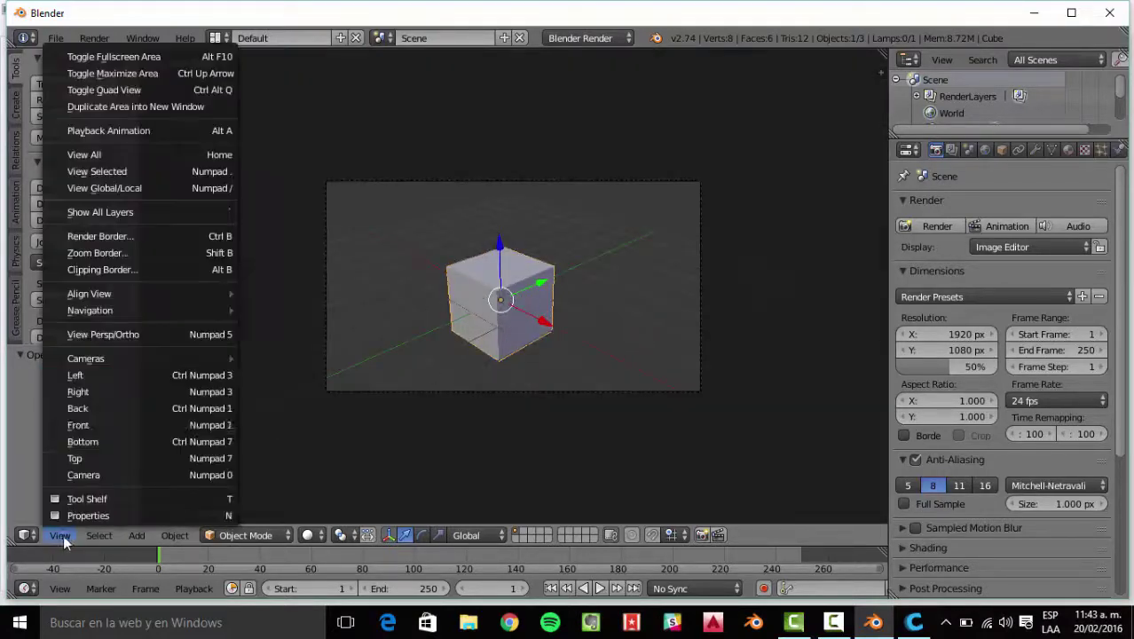
pyautogui.moveTo(128, 362)
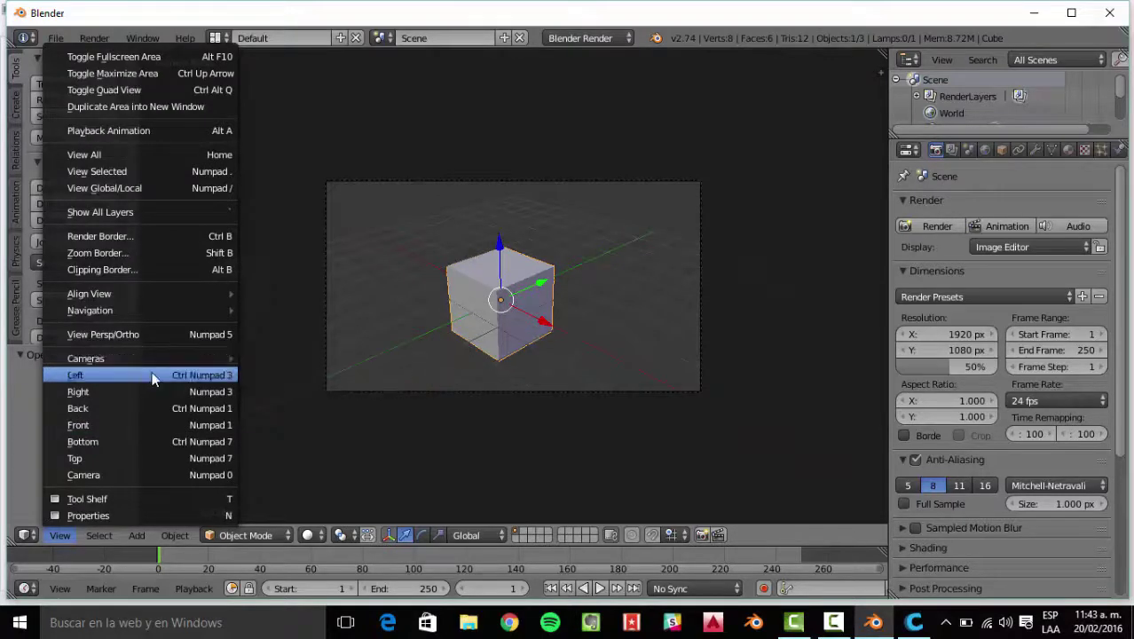
pyautogui.click(72, 535)
pyautogui.click(104, 456)
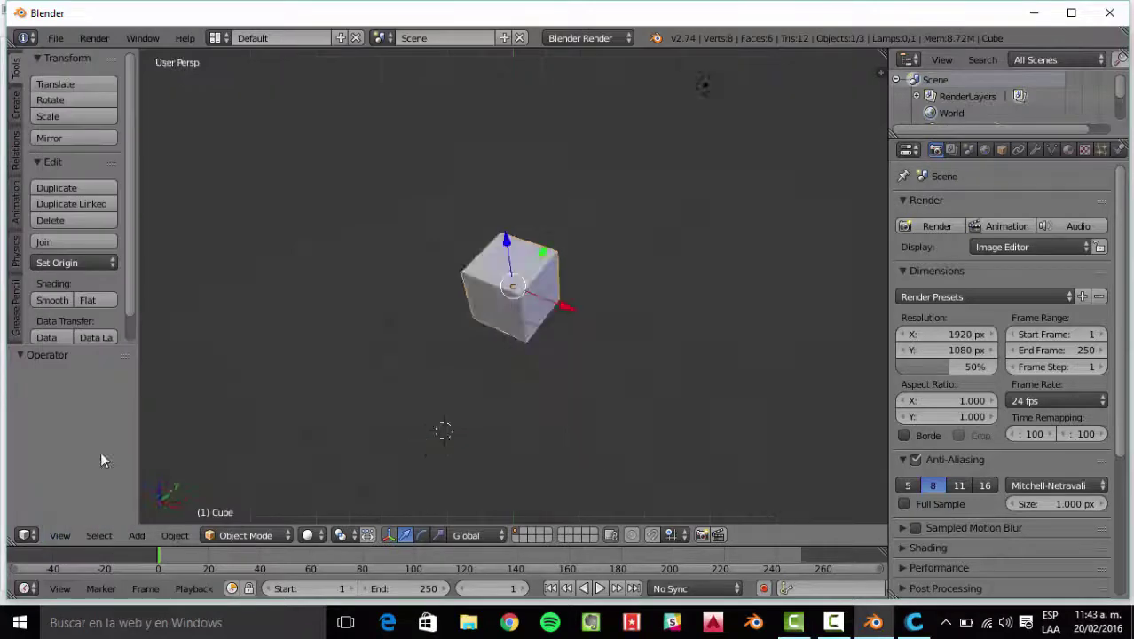
pyautogui.click(68, 536)
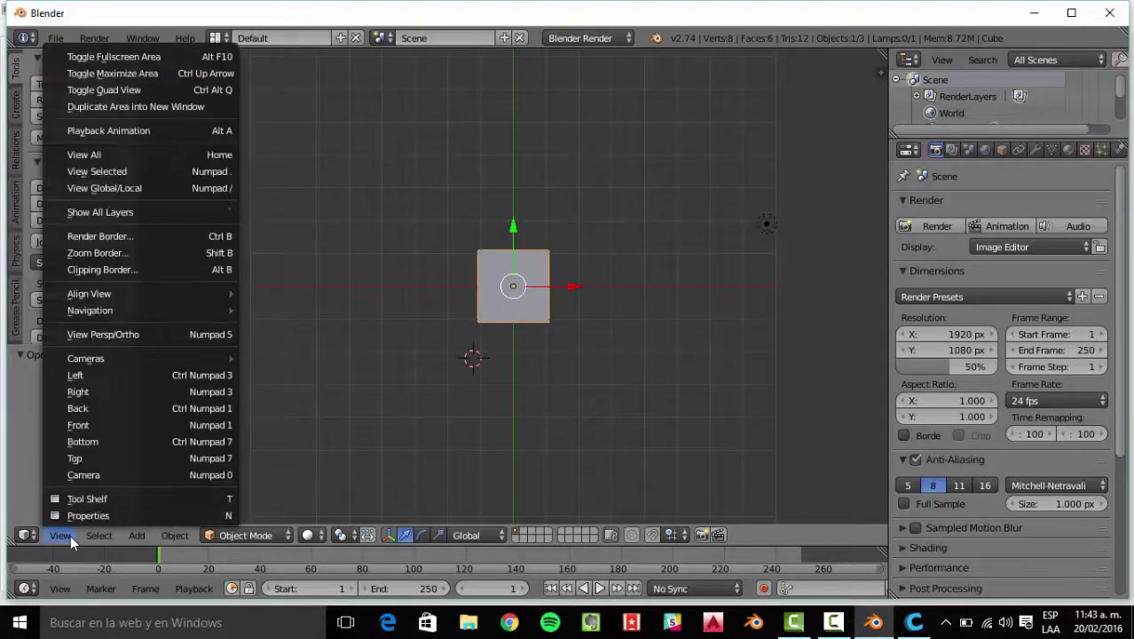
pyautogui.click(86, 498)
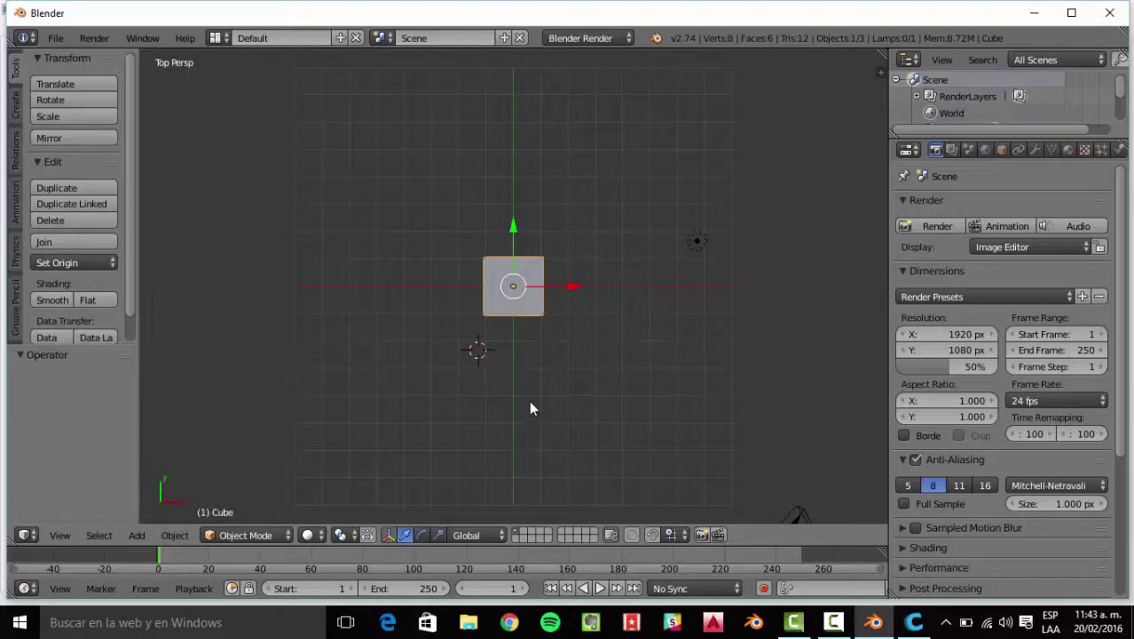
pyautogui.click(59, 535)
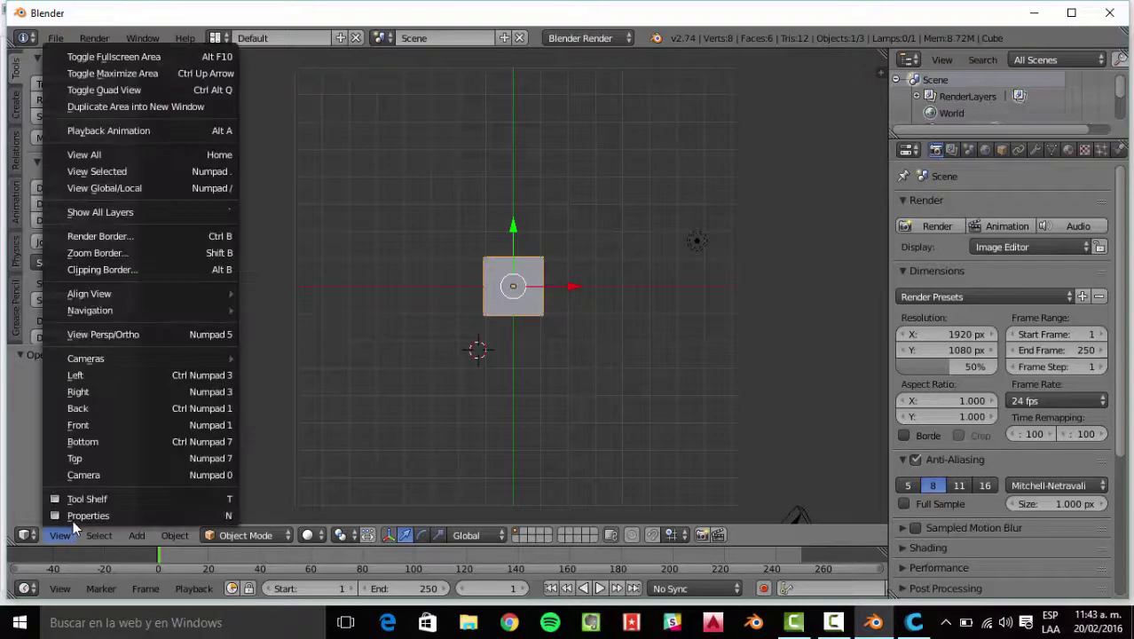
pyautogui.click(115, 341)
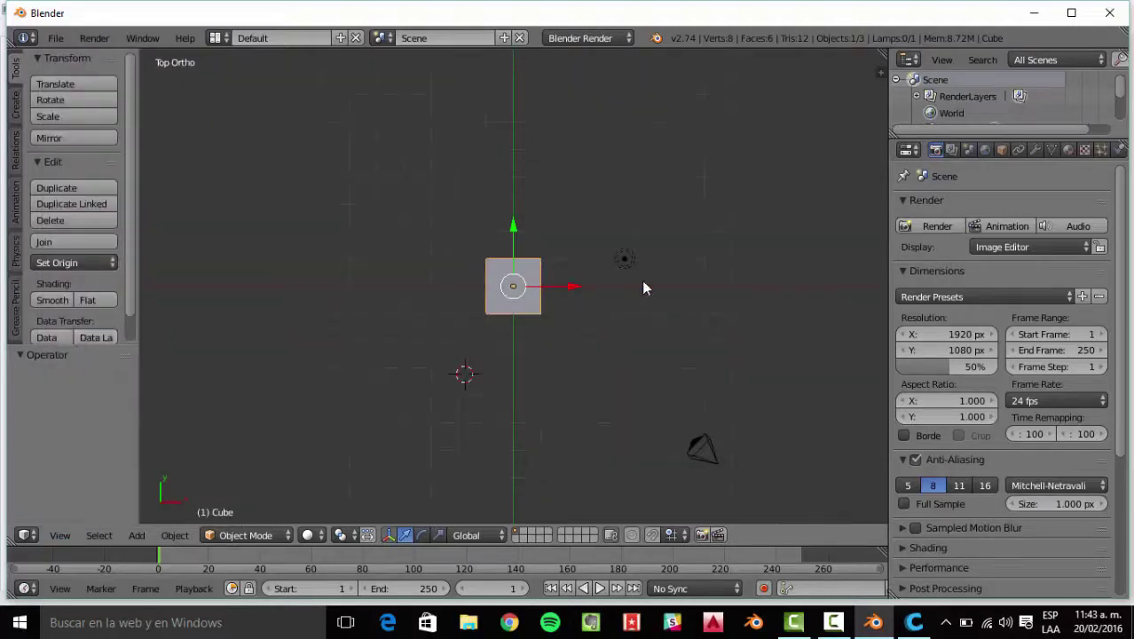
# Place the 3D cursor beside the cube on its positive X side and add a text object there.
pyautogui.scroll(-2, 562, 296)
pyautogui.scroll(4, 541, 297)
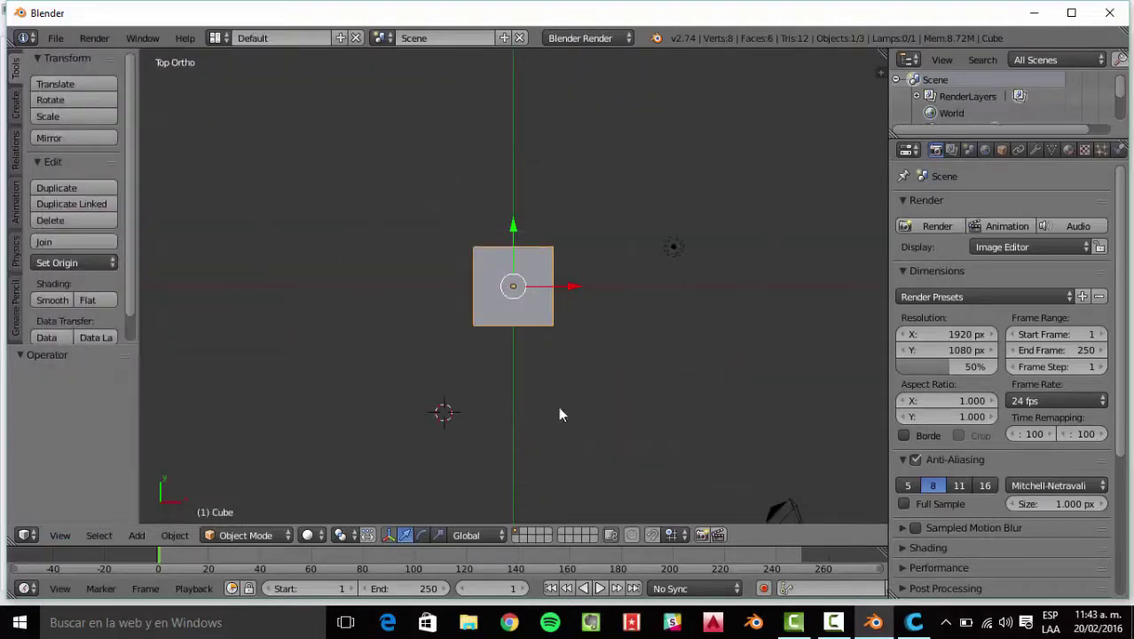
pyautogui.scroll(2, 699, 312)
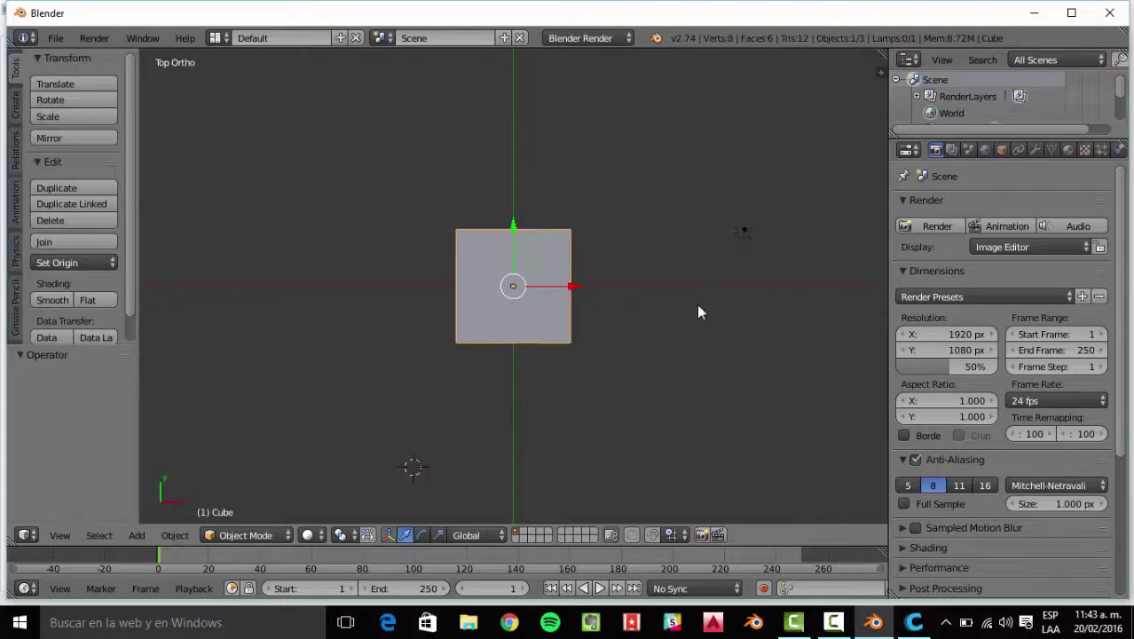
pyautogui.click(658, 297)
pyautogui.click(659, 282)
pyautogui.click(653, 293)
pyautogui.scroll(2, 674, 319)
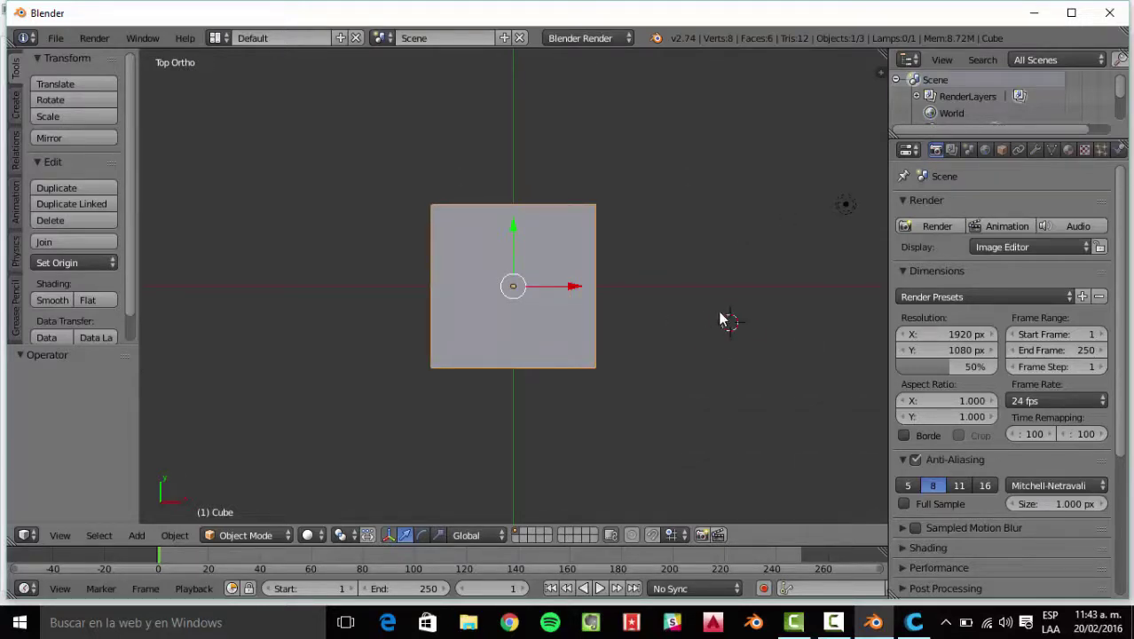
pyautogui.keyDown('shift'); pyautogui.moveTo(736, 331); pyautogui.dragTo(541, 322, button='middle'); pyautogui.keyUp('shift')
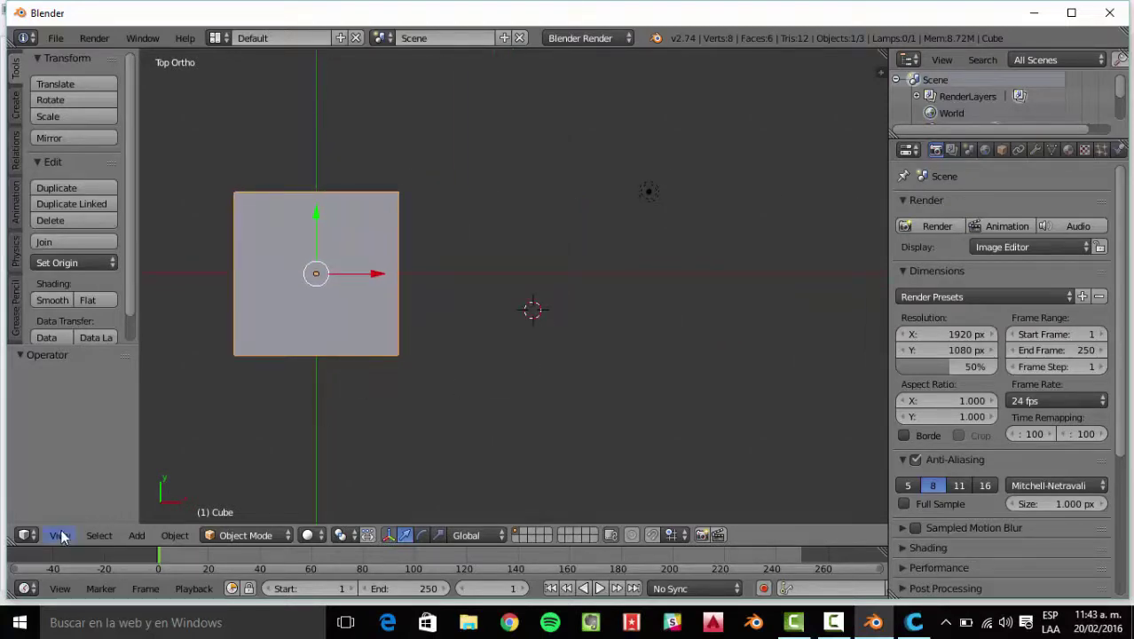
pyautogui.click(135, 534)
pyautogui.click(195, 449)
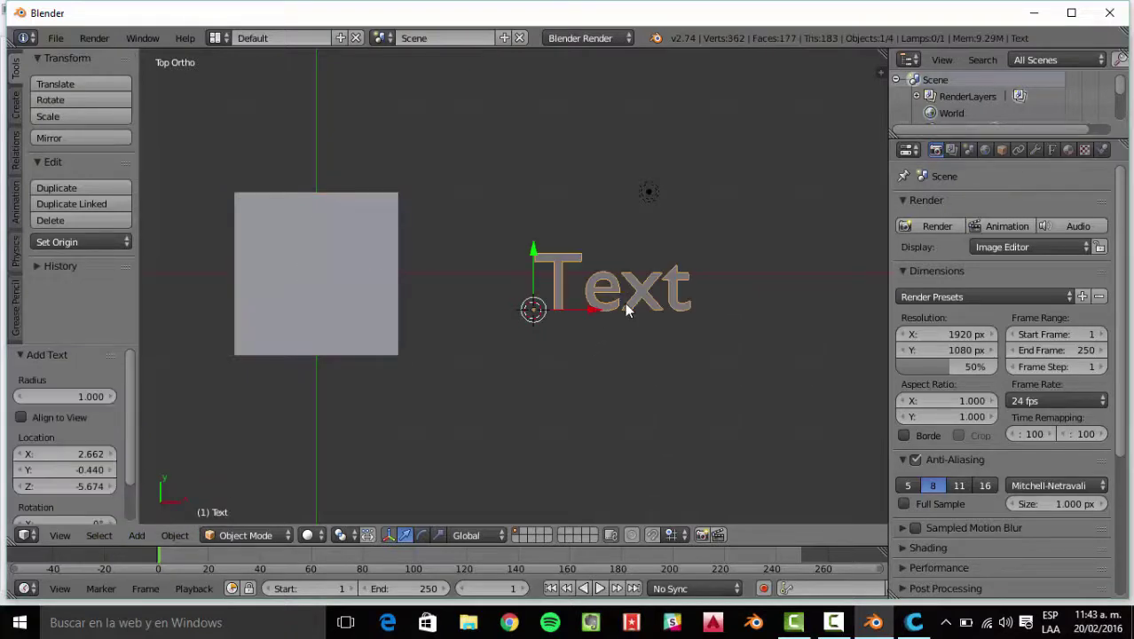
# Replace the text object's content with WELCOME in Edit Mode and return to Object Mode.
pyautogui.click(244, 535)
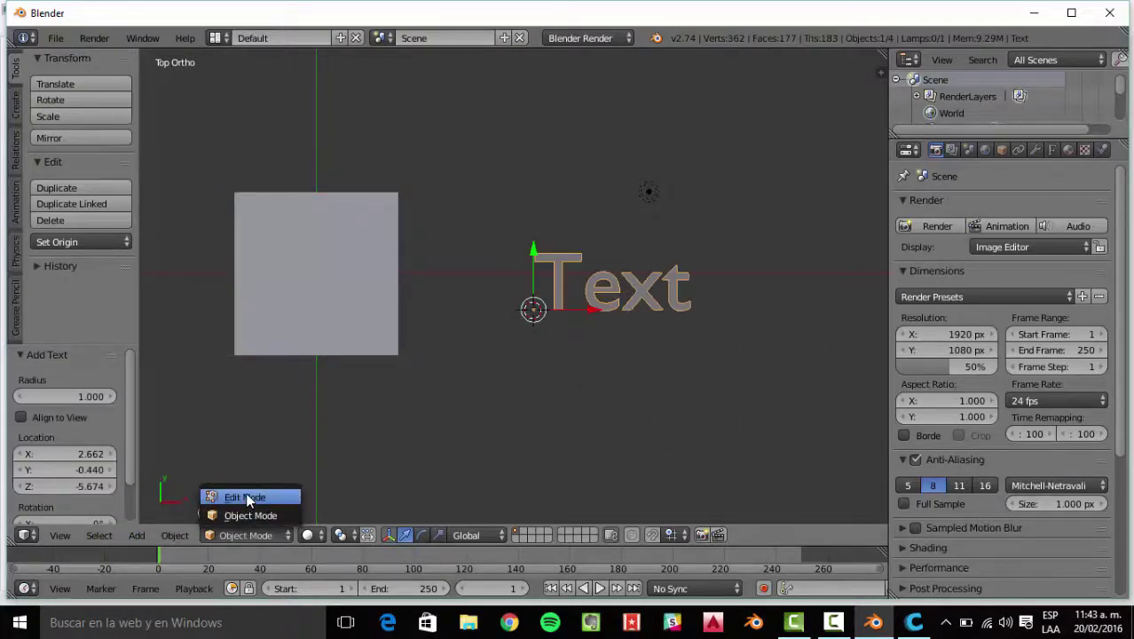
pyautogui.click(245, 498)
pyautogui.press('BackSpace')
pyautogui.press('BackSpace')
pyautogui.press('BackSpace')
pyautogui.press('BackSpace')
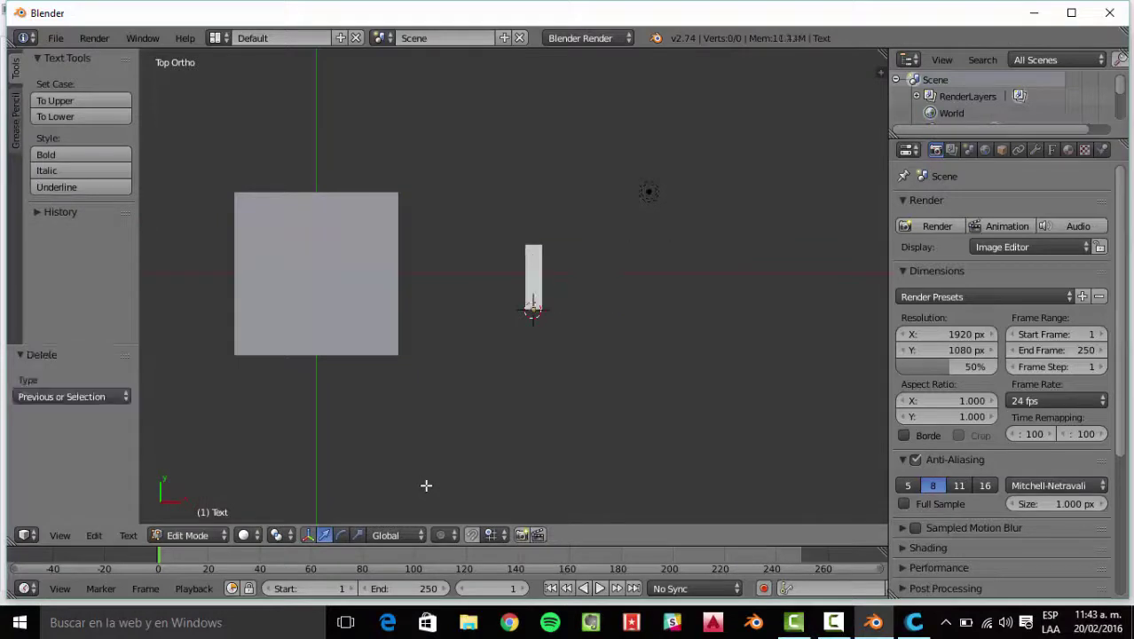
pyautogui.write('WELOCE')
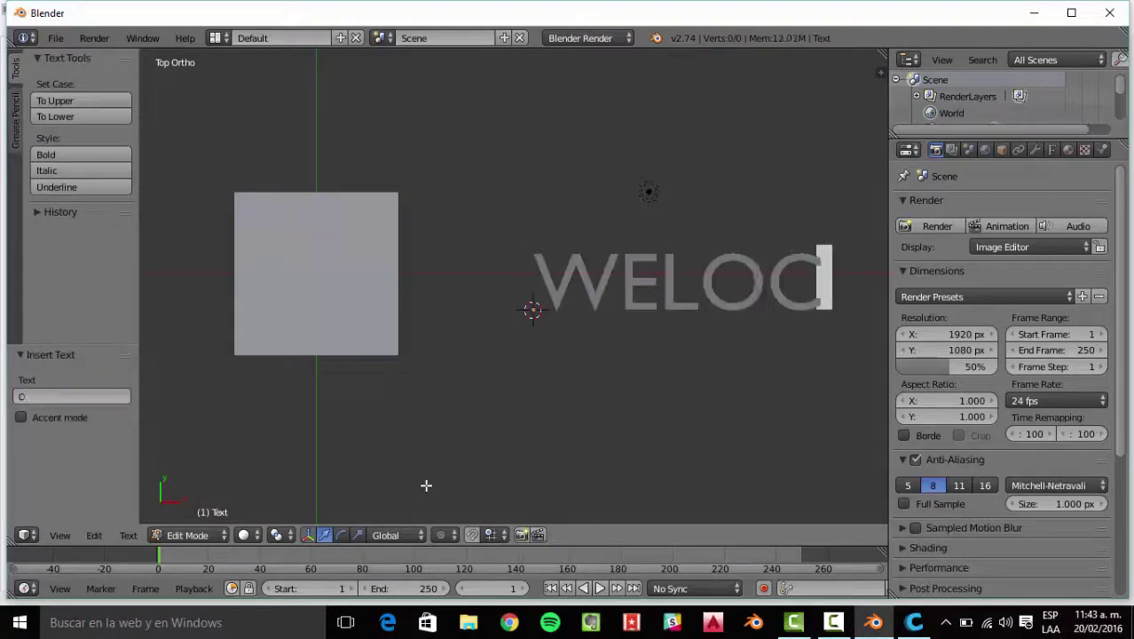
pyautogui.press('BackSpace')
pyautogui.press('BackSpace')
pyautogui.press('BackSpace')
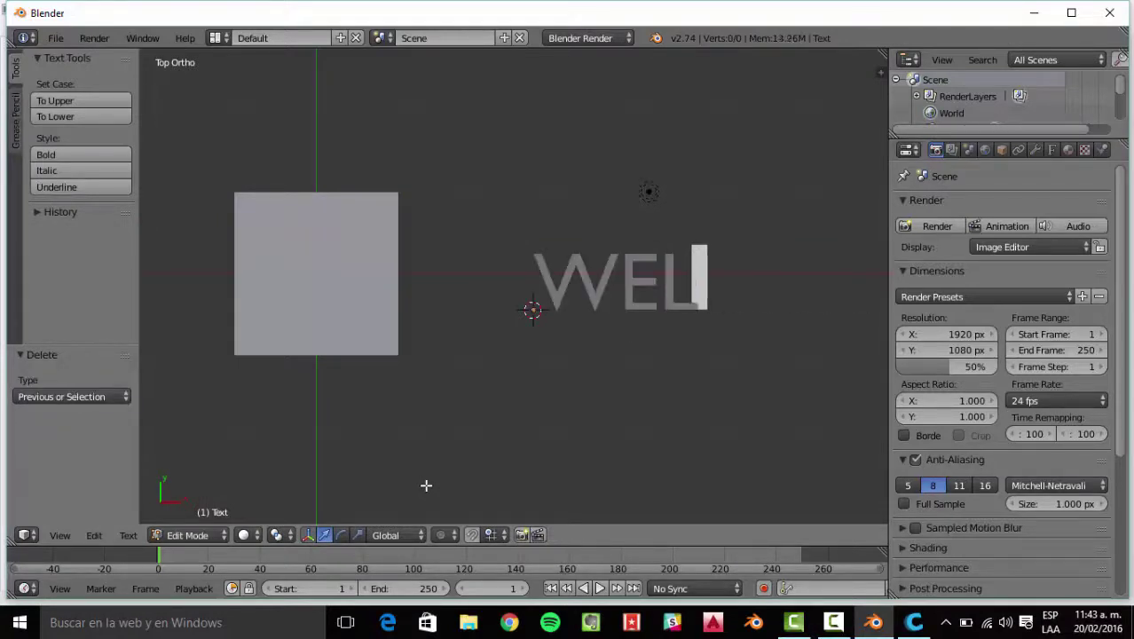
pyautogui.write('COM')
pyautogui.press('Return')
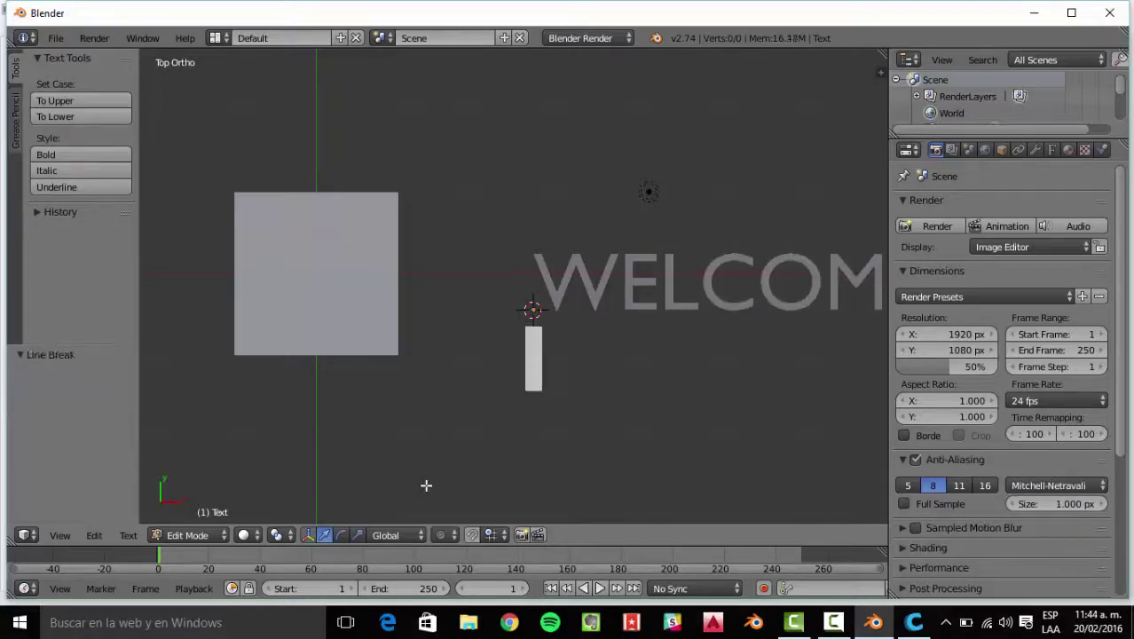
pyautogui.press('Return')
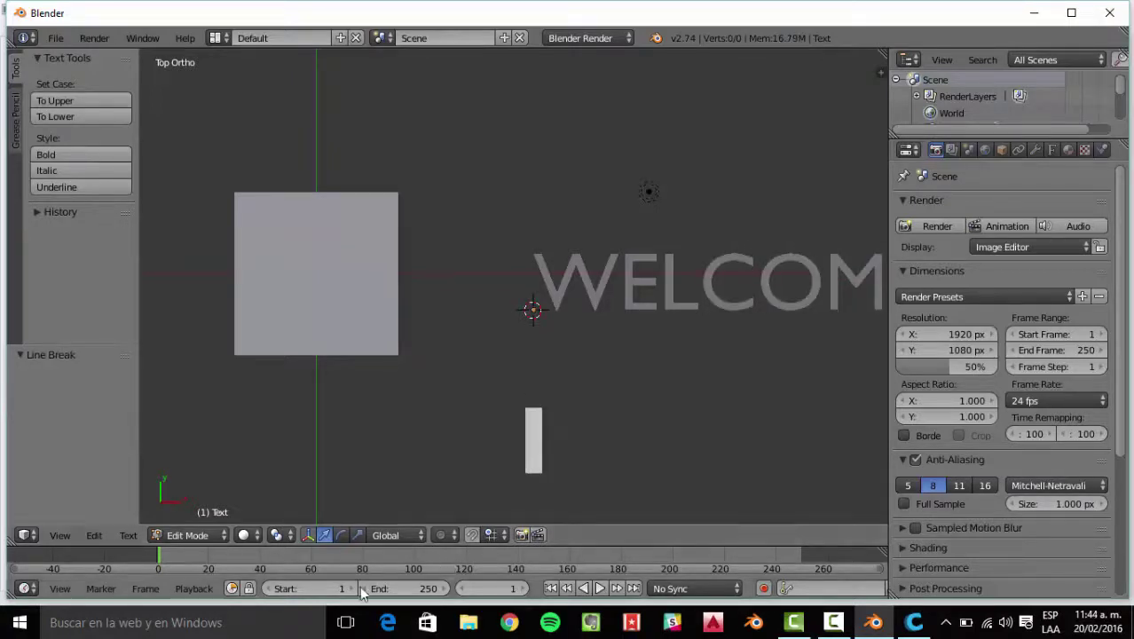
pyautogui.click(183, 536)
pyautogui.click(185, 519)
# Move the WELCOME text about -1.15 along X and scale it uniformly to about 0.57.
pyautogui.moveTo(560, 310); pyautogui.dragTo(473, 336)
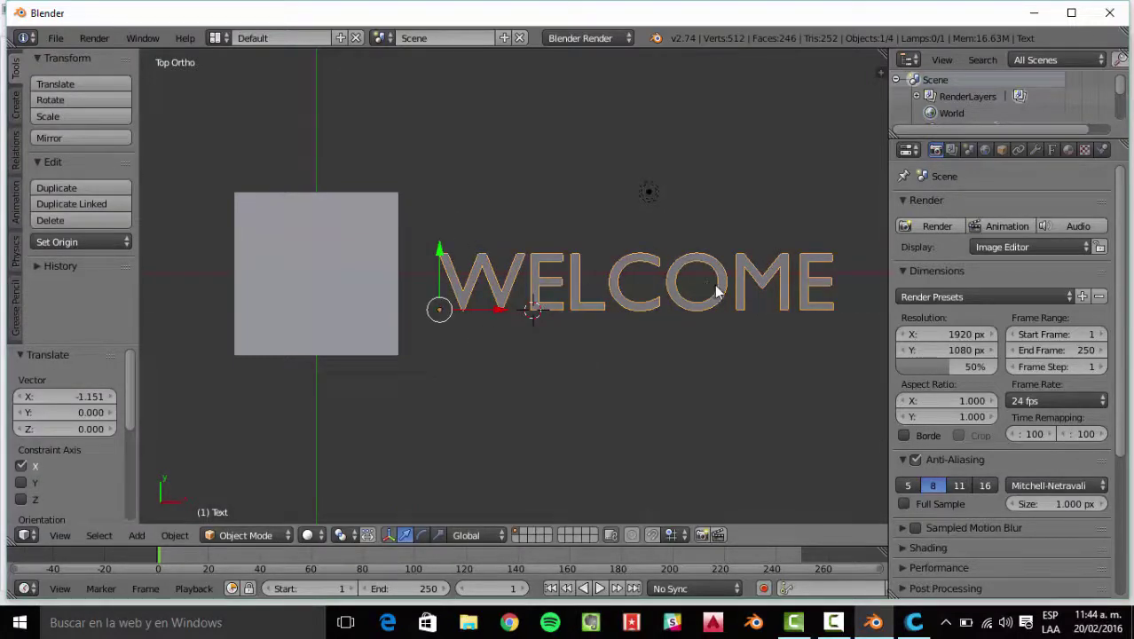
pyautogui.press('s')
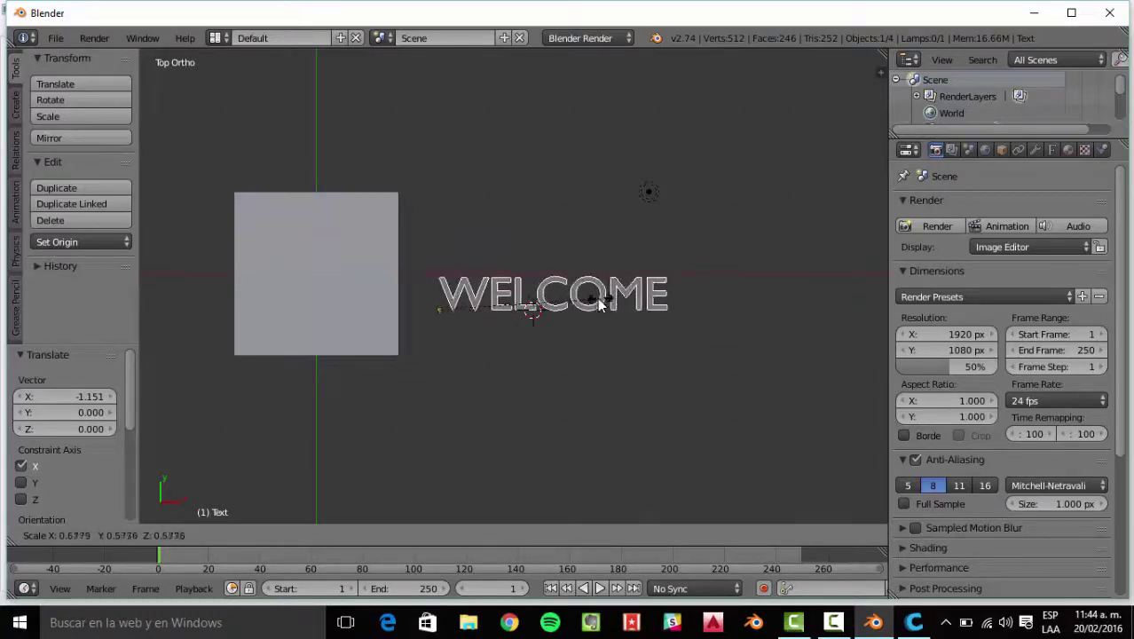
pyautogui.click(597, 301)
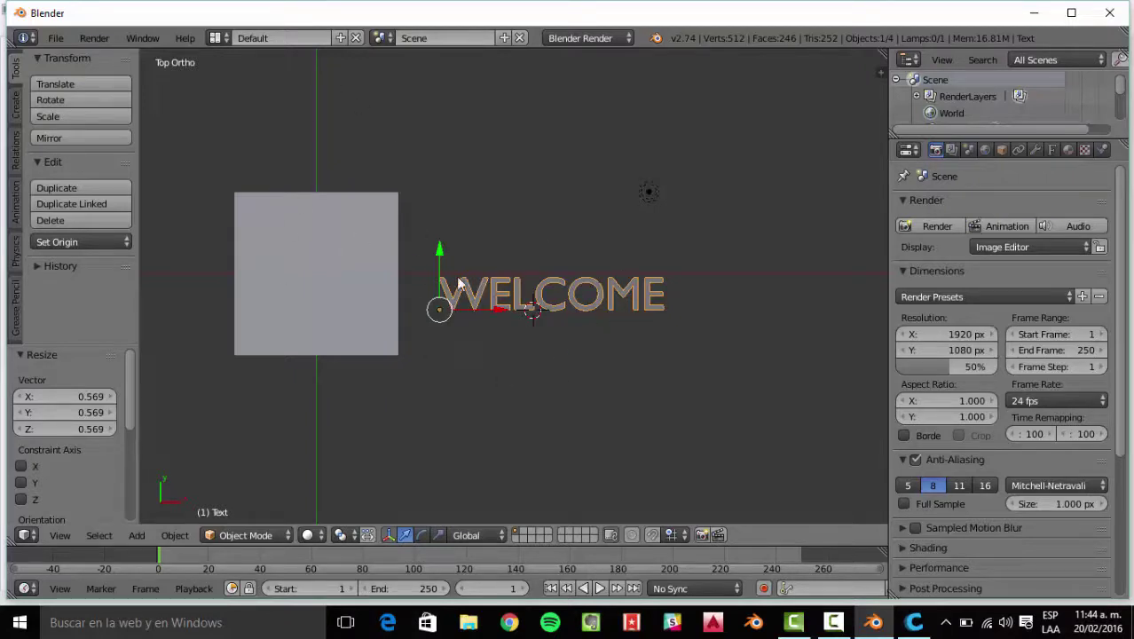
# Nudge the WELCOME text slightly in positive Y and about -0.09 along X, closer to the cube.
pyautogui.moveTo(439, 257); pyautogui.dragTo(439, 245)
pyautogui.moveTo(495, 297); pyautogui.dragTo(480, 292)
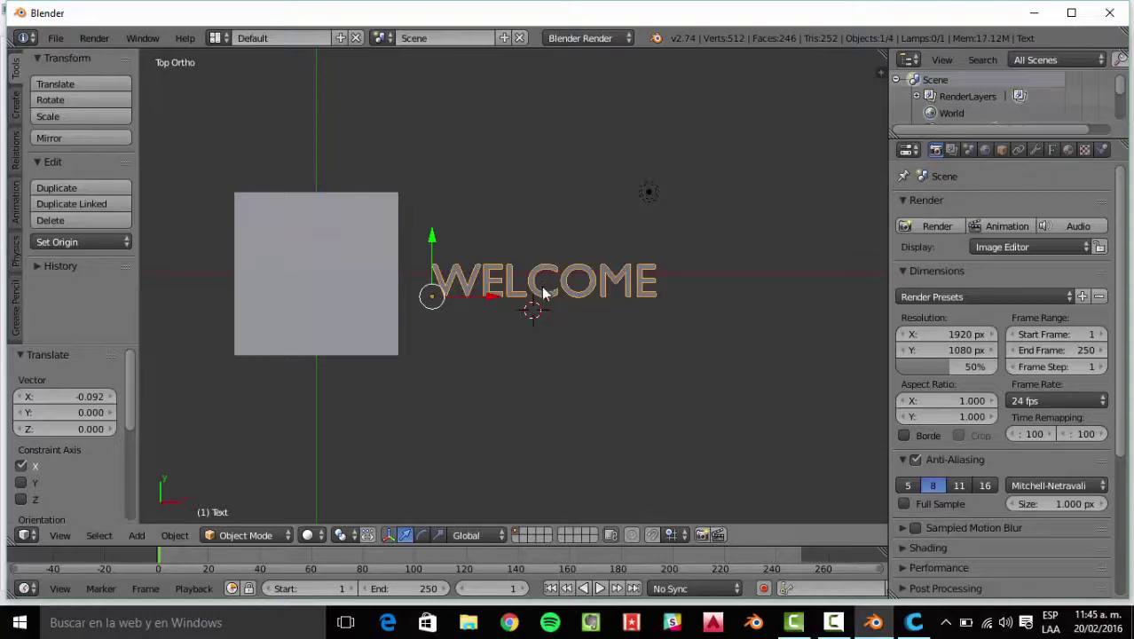
pyautogui.moveTo(452, 316); pyautogui.dragTo(481, 297, button='middle')
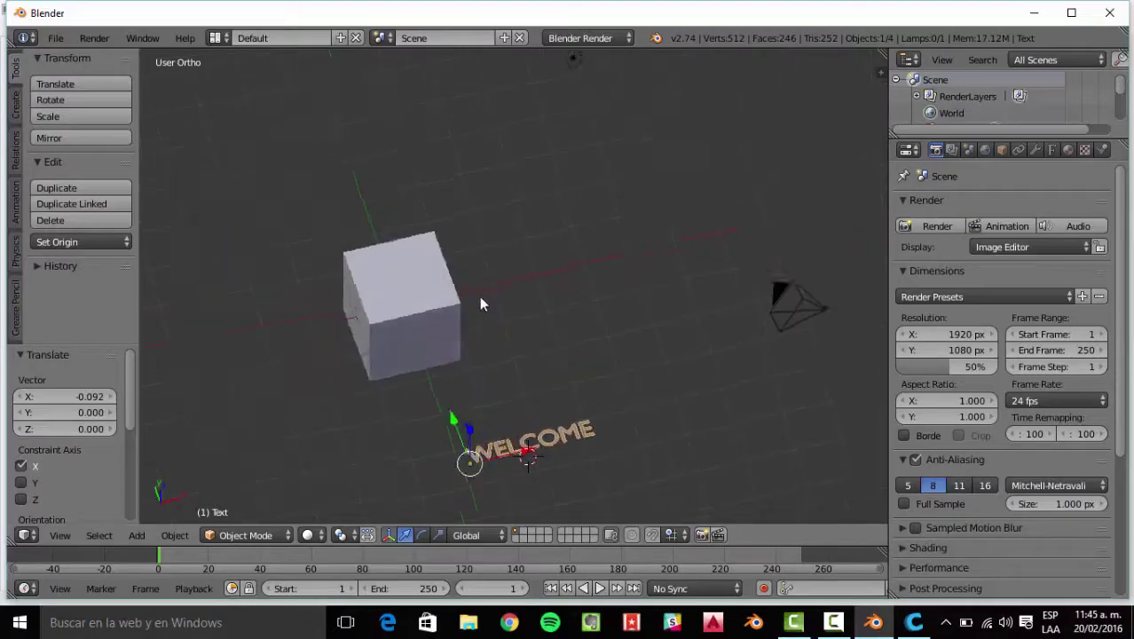
# Raise the WELCOME text about 7.58 along Z and move it about -2.68 along X, over the cube.
pyautogui.press('g')
pyautogui.press('z')
pyautogui.click(484, 243)
pyautogui.press('g')
pyautogui.press('x')
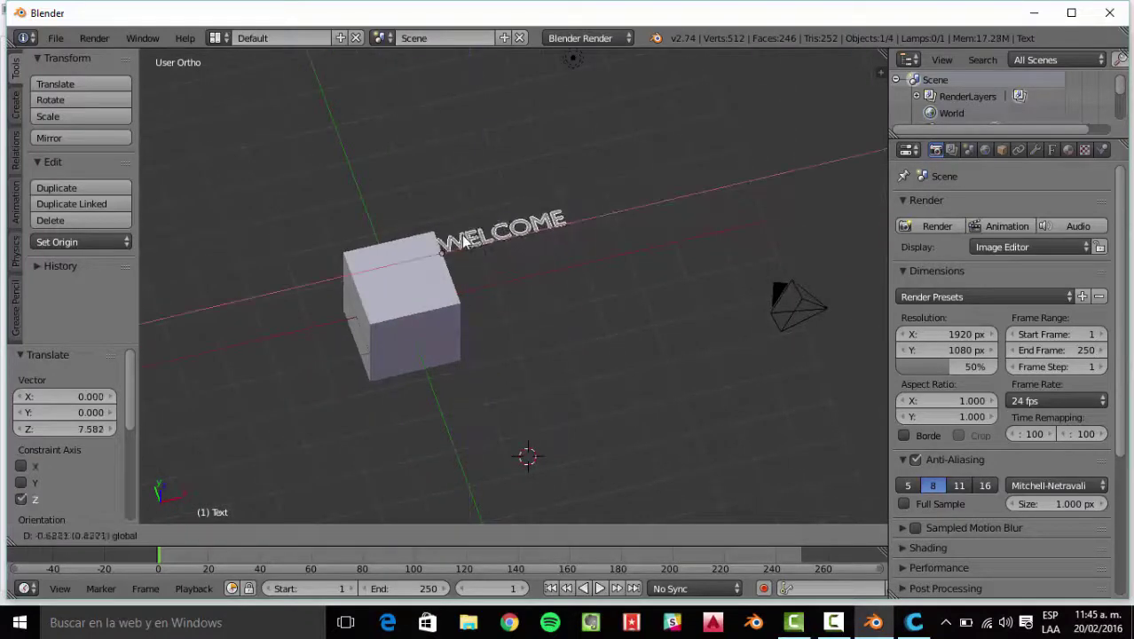
pyautogui.click(381, 277)
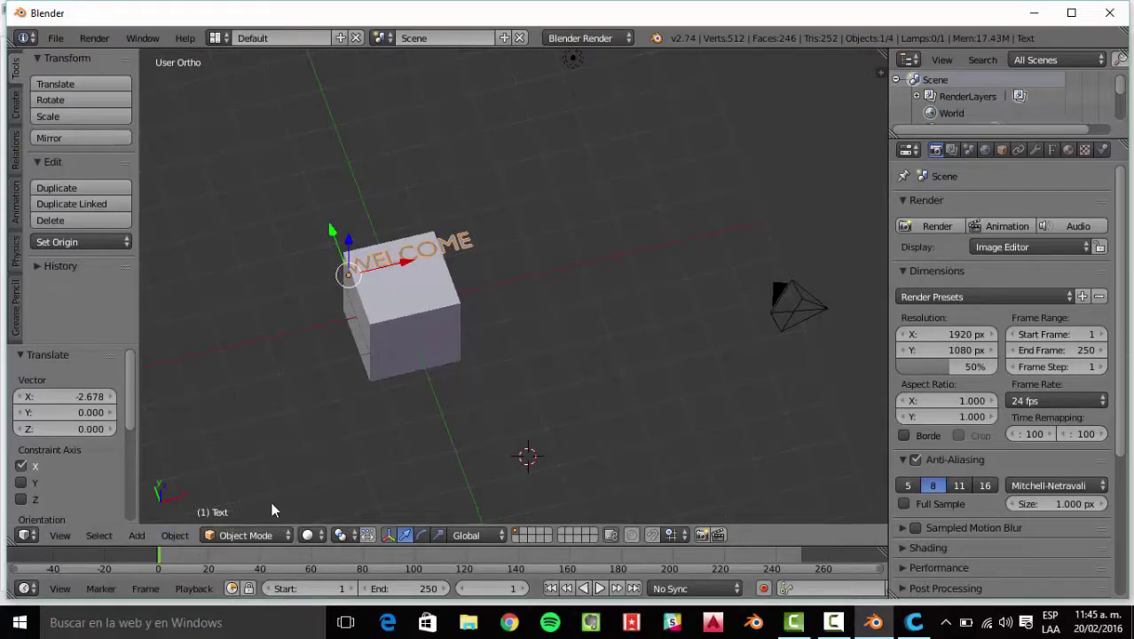
# Adjust the WELCOME text's X position over the cube and move it about -0.41 along Y toward the middle of the top face.
pyautogui.press('s')
pyautogui.press('Escape')
pyautogui.press('g')
pyautogui.press('x')
pyautogui.click(385, 267)
pyautogui.scroll(5, 385, 267)
pyautogui.moveTo(381, 283); pyautogui.dragTo(299, 271, button='middle')
pyautogui.press('g')
pyautogui.press('x')
pyautogui.press('y')
pyautogui.click(284, 296)
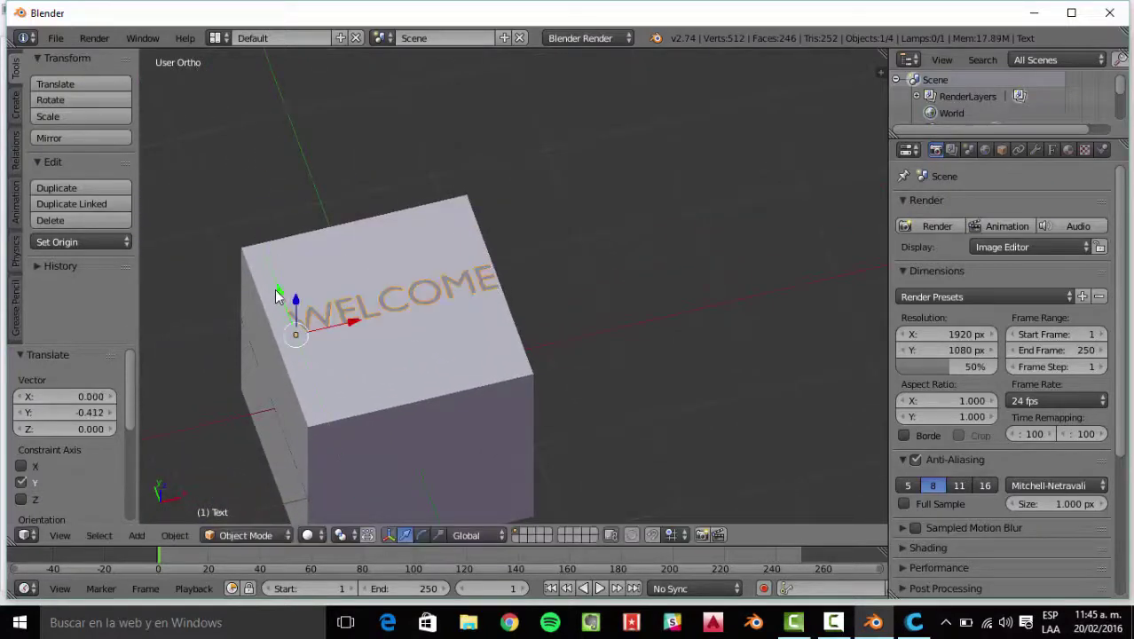
# Adjust the text's height along Z and nudge it freely by about -0.055, 0.037, 0.038 to sit on the cube's top face.
pyautogui.moveTo(355, 323); pyautogui.dragTo(355, 278, button='middle')
pyautogui.press('g')
pyautogui.press('z')
pyautogui.click(283, 256)
pyautogui.press('g')
pyautogui.click(290, 264)
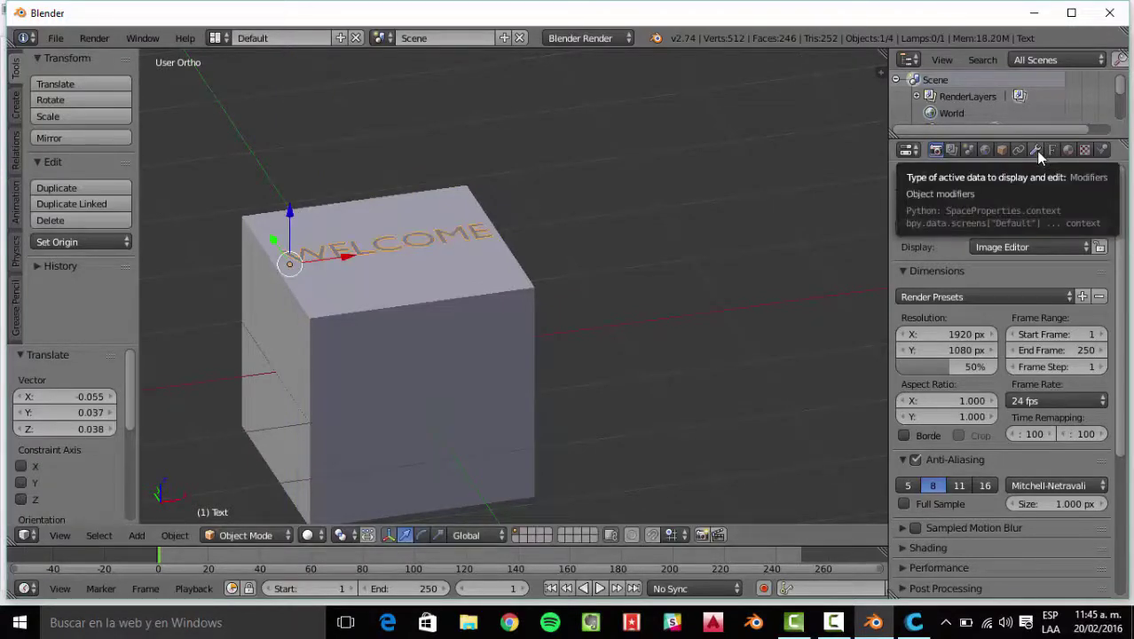
pyautogui.click(1035, 151)
pyautogui.click(962, 206)
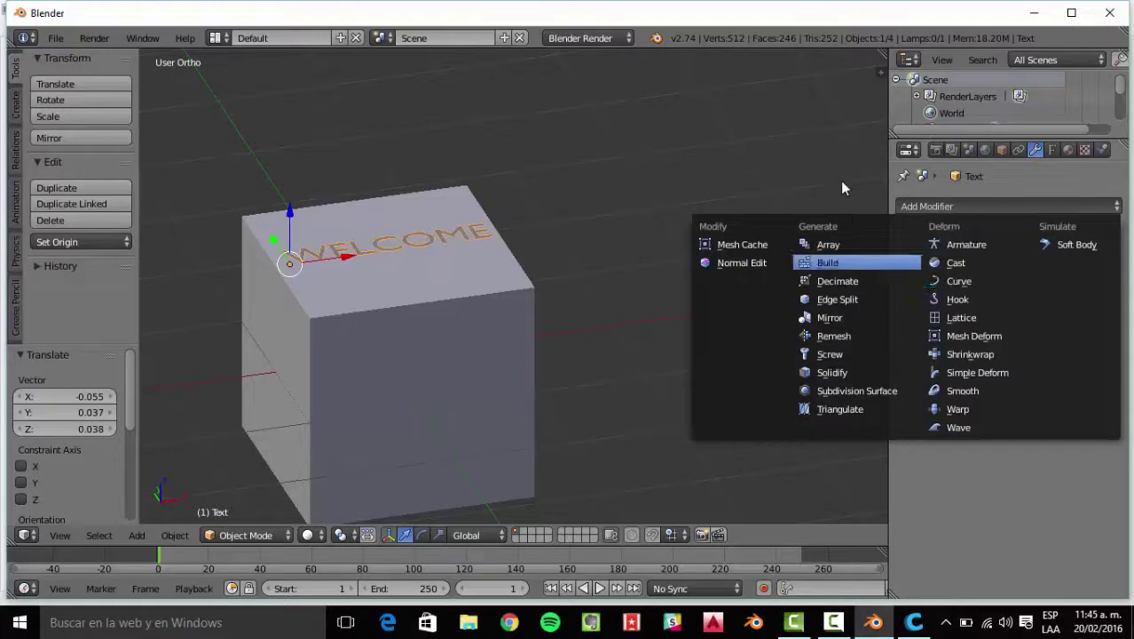
pyautogui.click(969, 209)
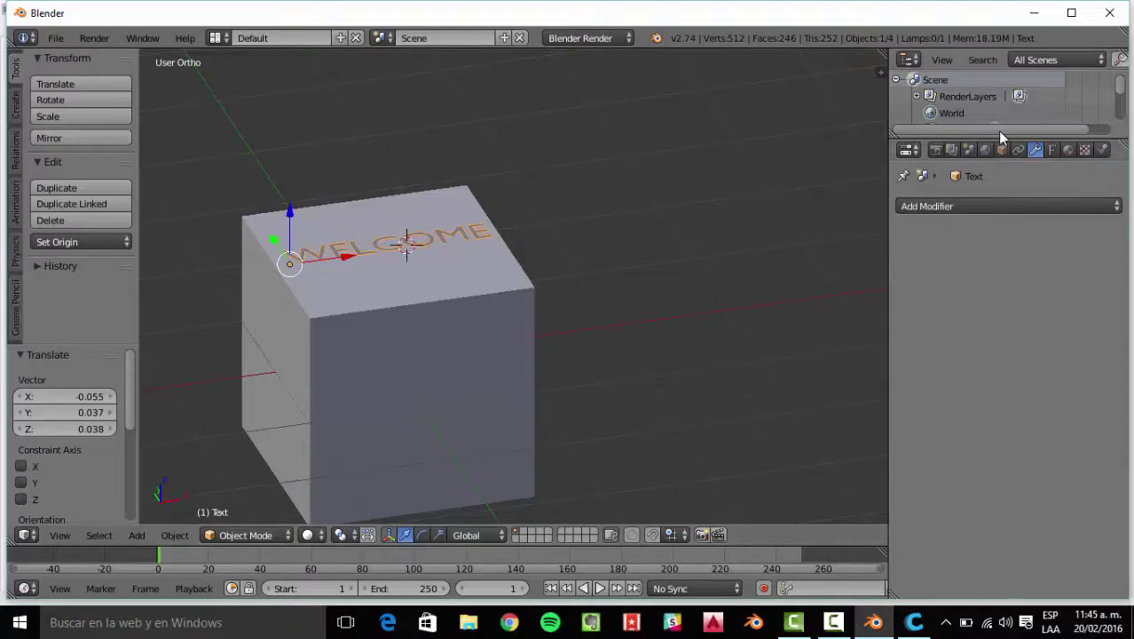
# Enlarge the Outliner to list all scene objects and make the WELCOME text the selected object.
pyautogui.moveTo(1000, 135); pyautogui.dragTo(990, 228)
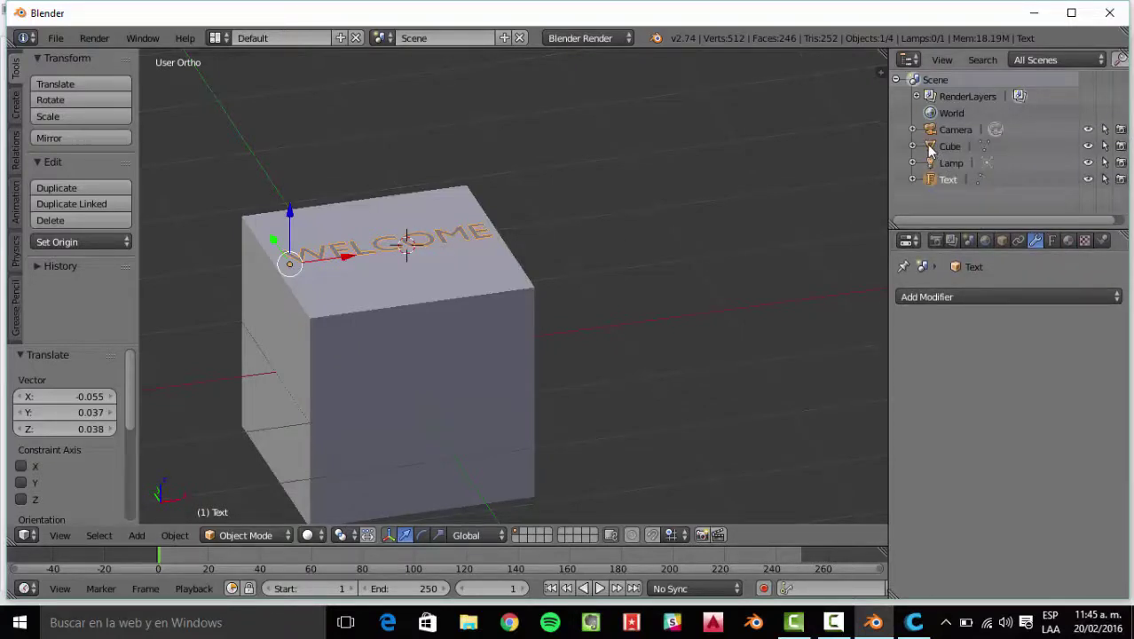
pyautogui.click(932, 147)
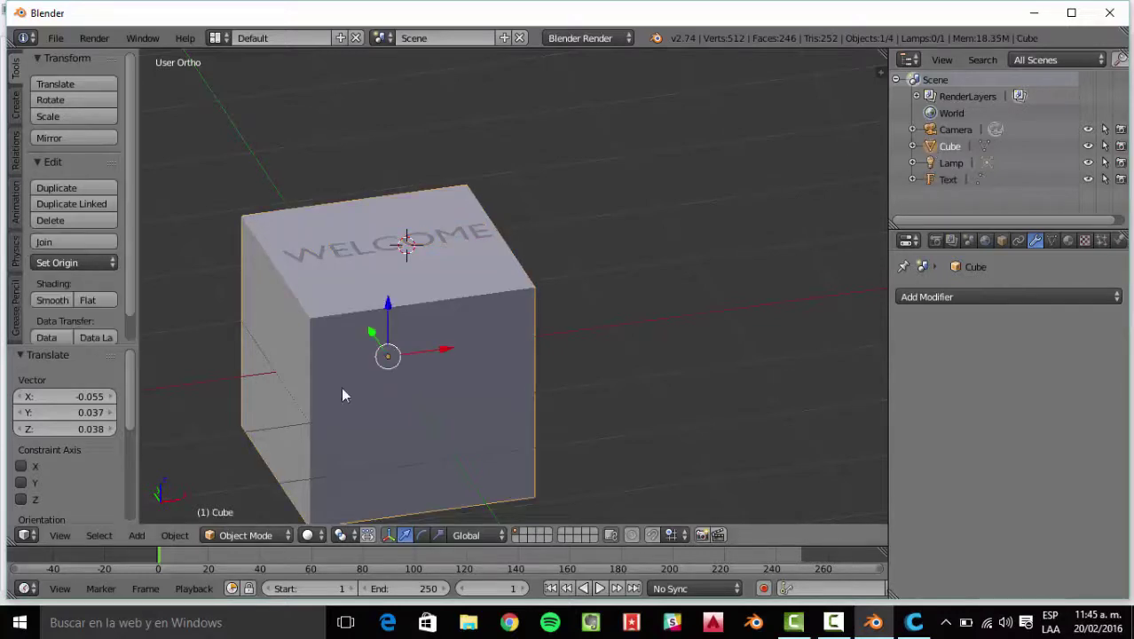
pyautogui.click(932, 181)
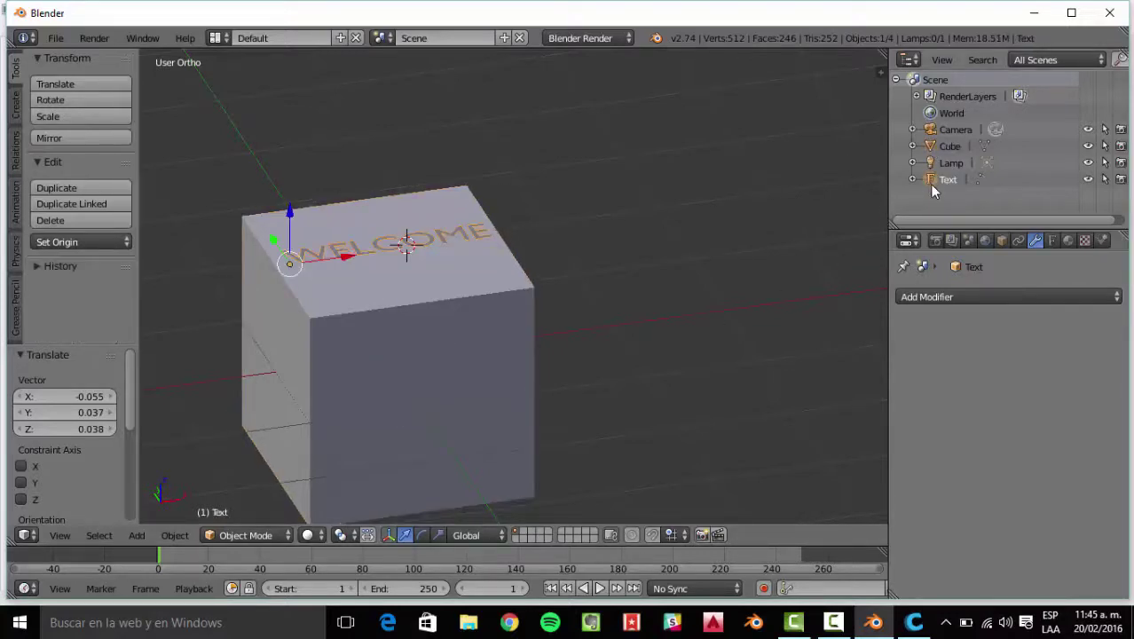
pyautogui.click(348, 251)
pyautogui.rightClick(348, 253)
pyautogui.rightClick(373, 253)
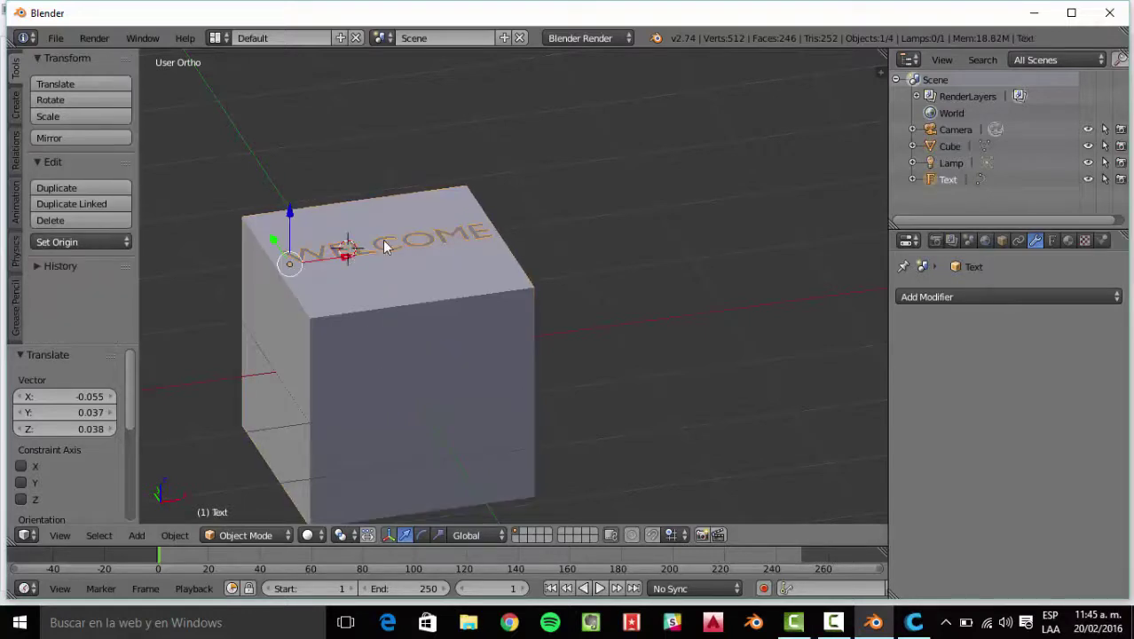
# Display the text object's font data settings, widen the Properties editor and bring the Geometry settings into view.
pyautogui.click(1052, 241)
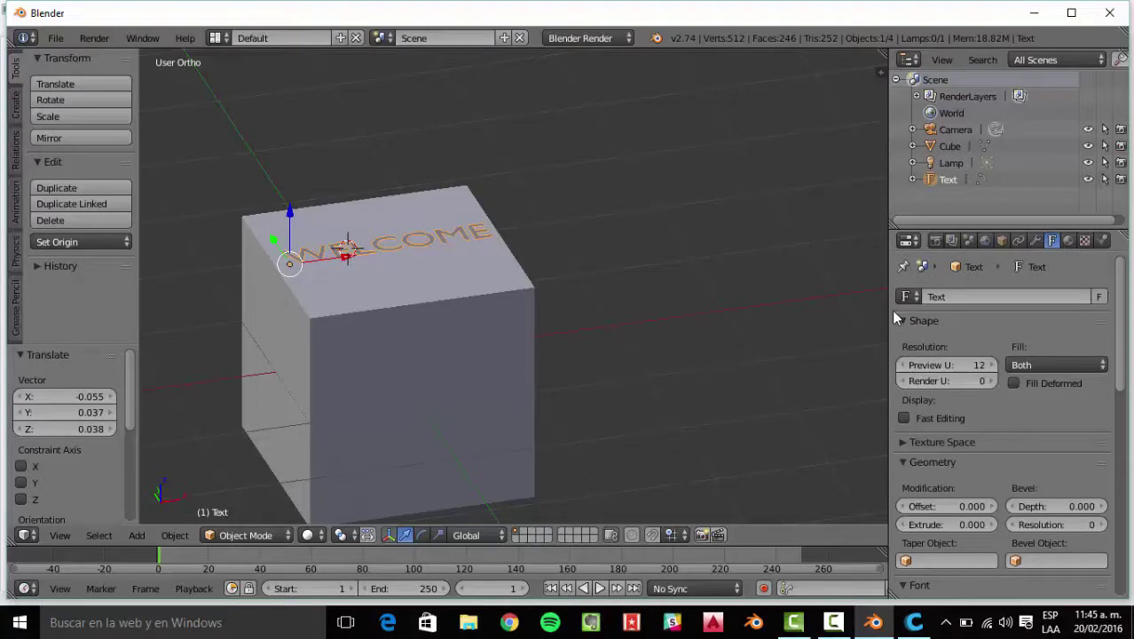
pyautogui.moveTo(886, 308); pyautogui.dragTo(847, 307)
pyautogui.scroll(-2, 1114, 318)
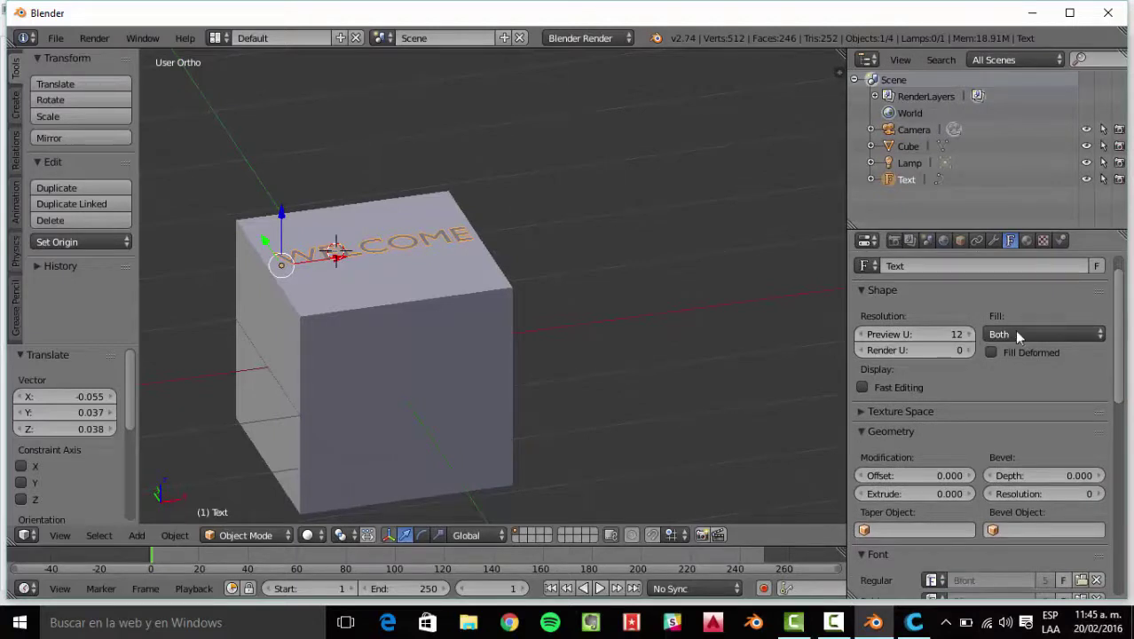
pyautogui.scroll(-3, 1116, 337)
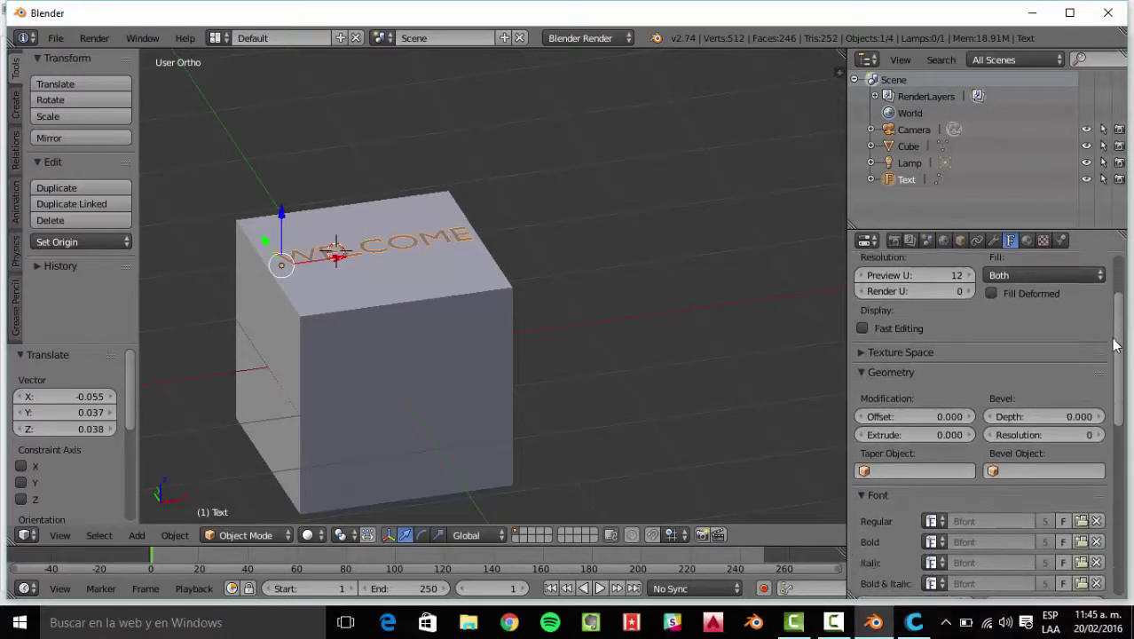
pyautogui.scroll(-1, 1114, 352)
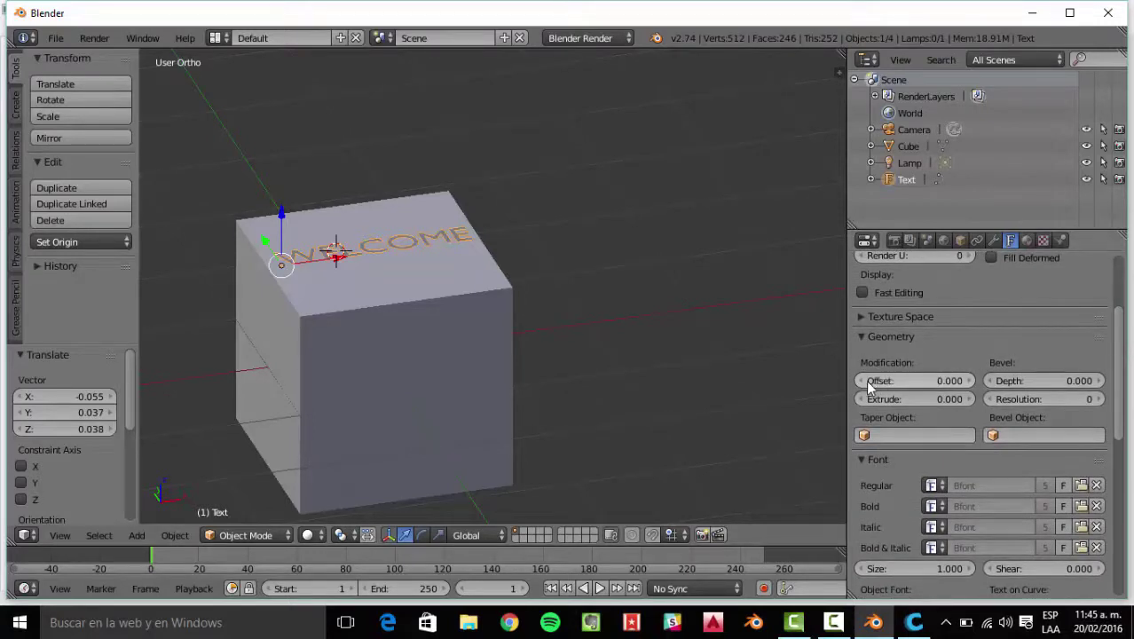
# Set the WELCOME text's geometry Offset to -0.004.
pyautogui.moveTo(865, 379)
pyautogui.mouseDown()
pyautogui.moveTo(878, 380)
pyautogui.moveTo(867, 380)
pyautogui.mouseUp()
pyautogui.scroll(4, 456, 236)
pyautogui.keyDown('shift'); pyautogui.moveTo(456, 239); pyautogui.dragTo(674, 323, button='middle'); pyautogui.keyUp('shift')
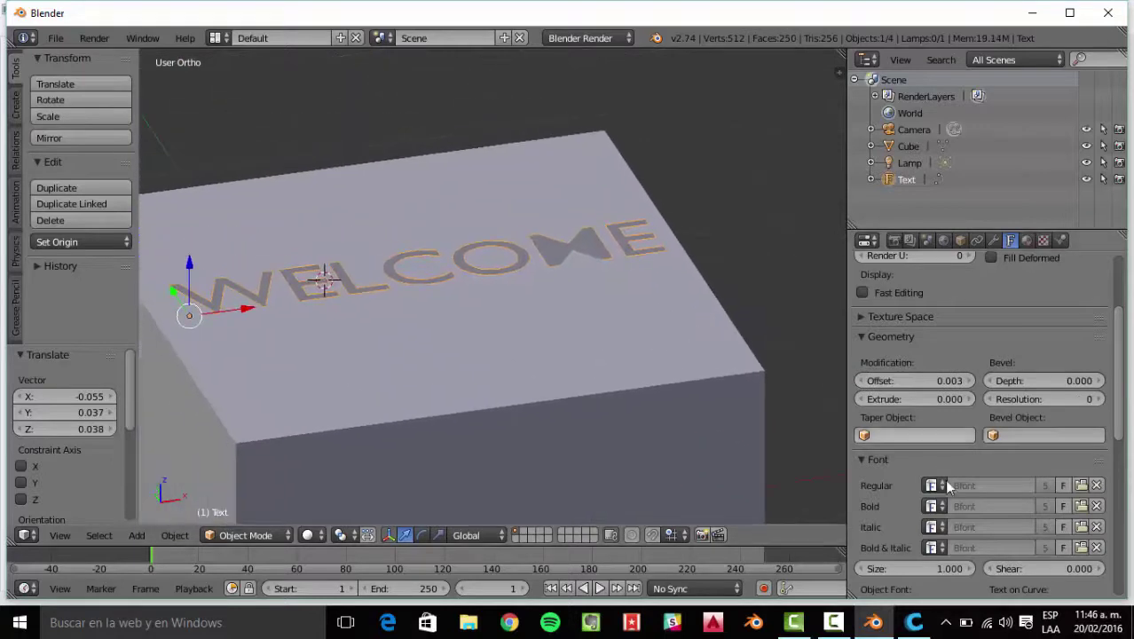
pyautogui.moveTo(923, 381)
pyautogui.mouseDown()
pyautogui.moveTo(934, 382)
pyautogui.moveTo(919, 382)
pyautogui.mouseUp()
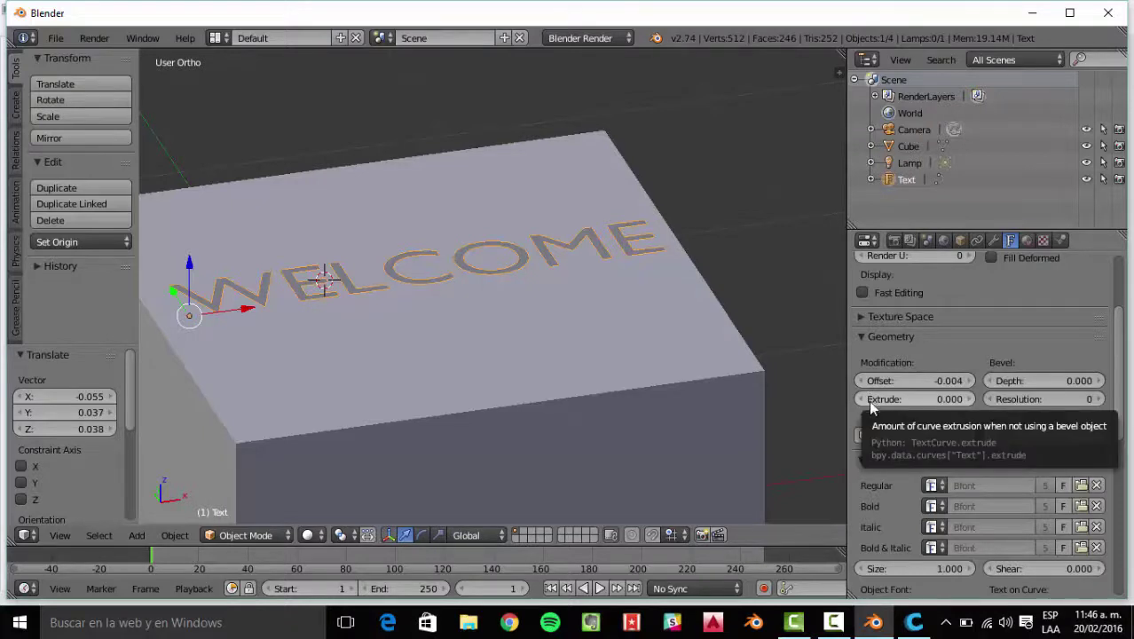
# Set the text's Extrude to 0.615 and lower the text along Z so it sinks partly into the cube.
pyautogui.moveTo(868, 400); pyautogui.dragTo(1038, 400)
pyautogui.scroll(-2, 212, 330)
pyautogui.press('g')
pyautogui.press('z')
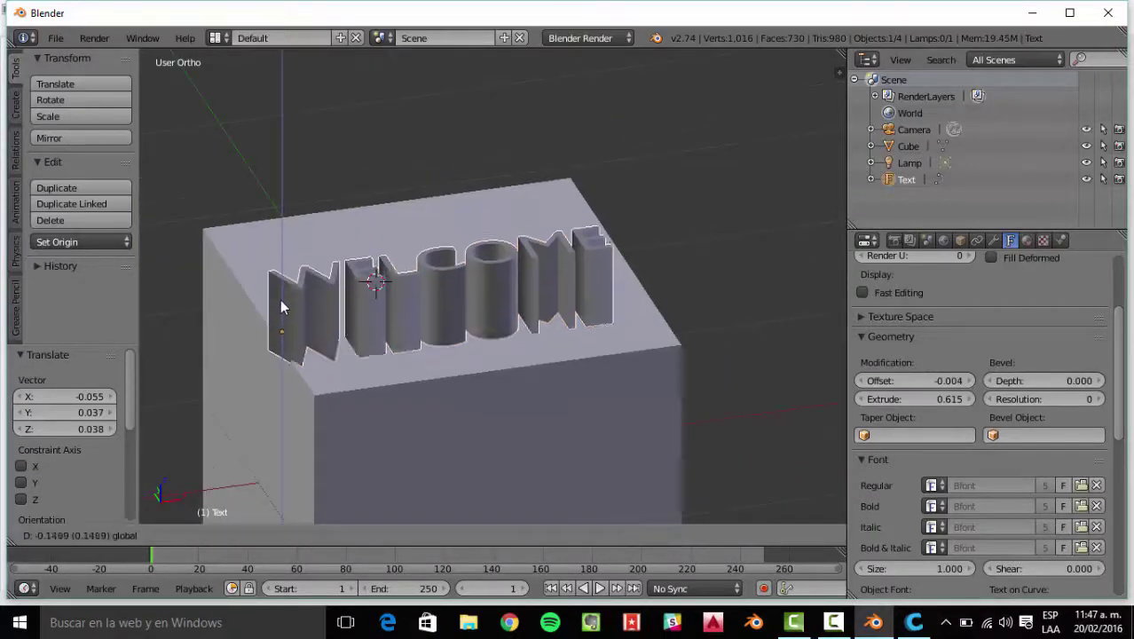
pyautogui.click(315, 359)
# Reposition the extruded text on the cube's top face along X and about 0.44 along Y.
pyautogui.press('g')
pyautogui.press('x')
pyautogui.click(310, 349)
pyautogui.press('g')
pyautogui.press('y')
pyautogui.click(277, 309)
# Try moving the cube freely by about 1.29, -0.29, 0.18 and undo the move.
pyautogui.click(562, 337)
pyautogui.rightClick(544, 341)
pyautogui.press('g')
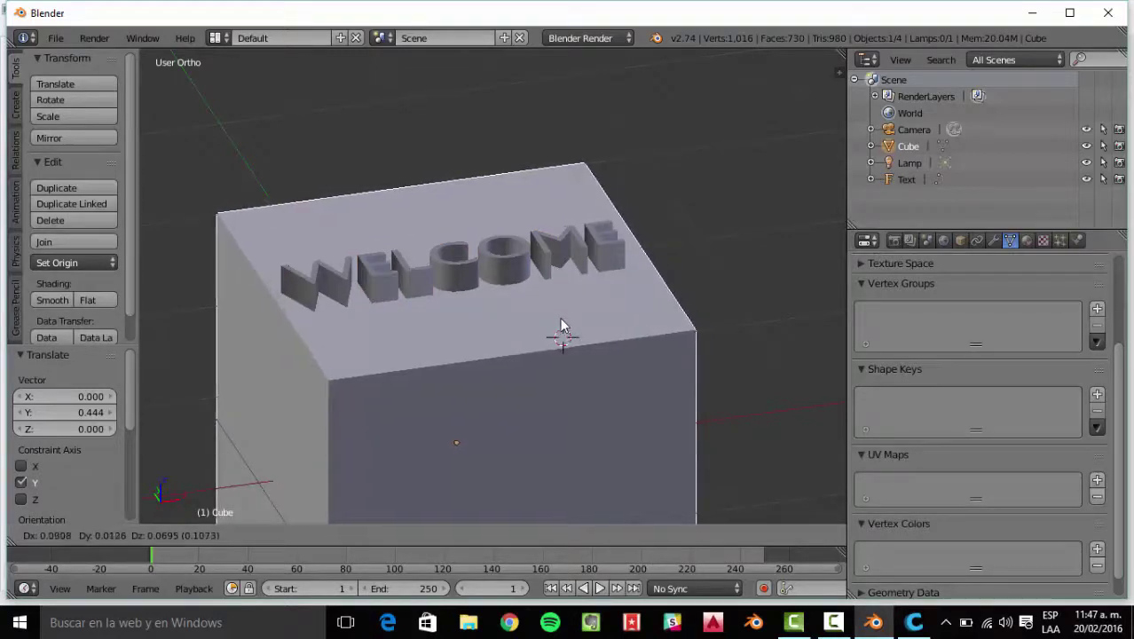
pyautogui.click(794, 299)
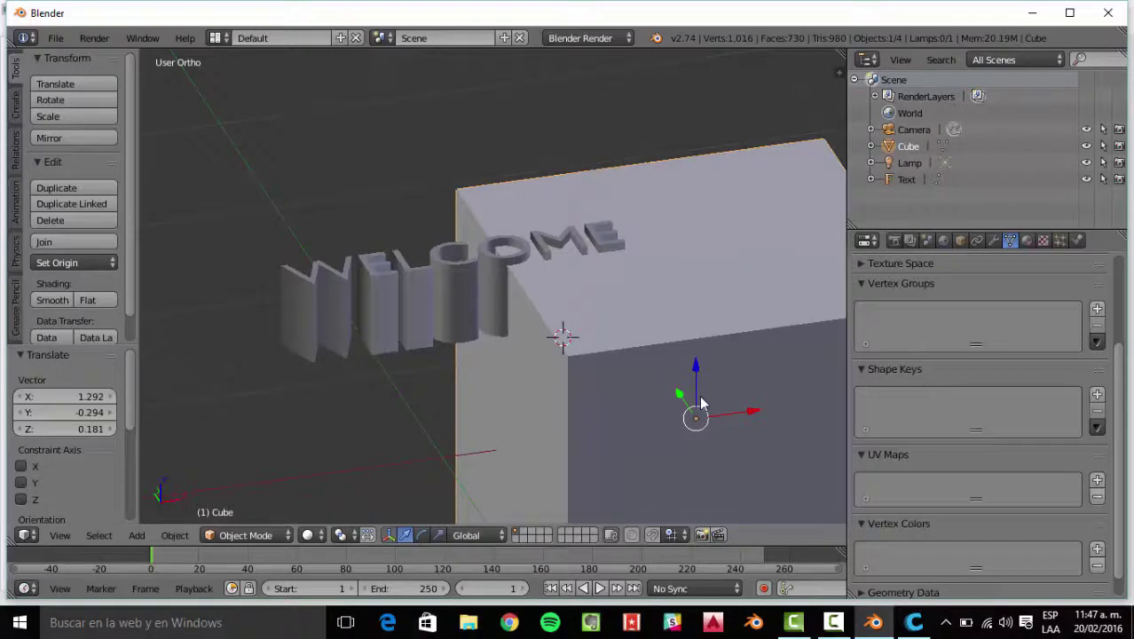
pyautogui.hotkey('ctrl', 'z')
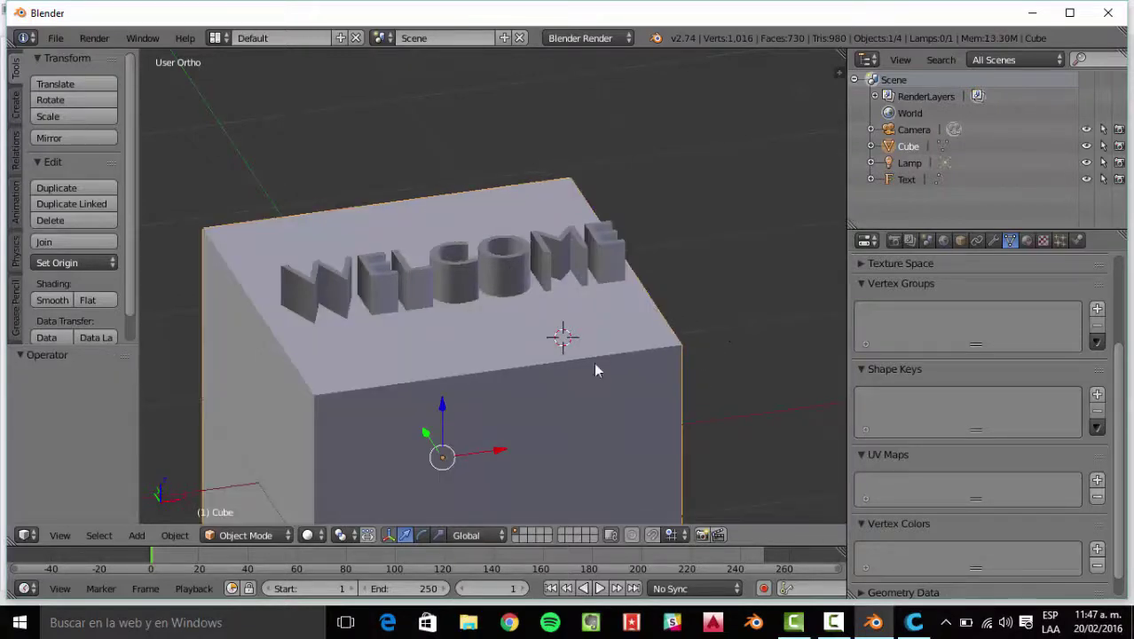
# Move the cube about 0.07 along X beneath the text and reselect the WELCOME text.
pyautogui.moveTo(501, 450); pyautogui.dragTo(517, 451)
pyautogui.rightClick(635, 262)
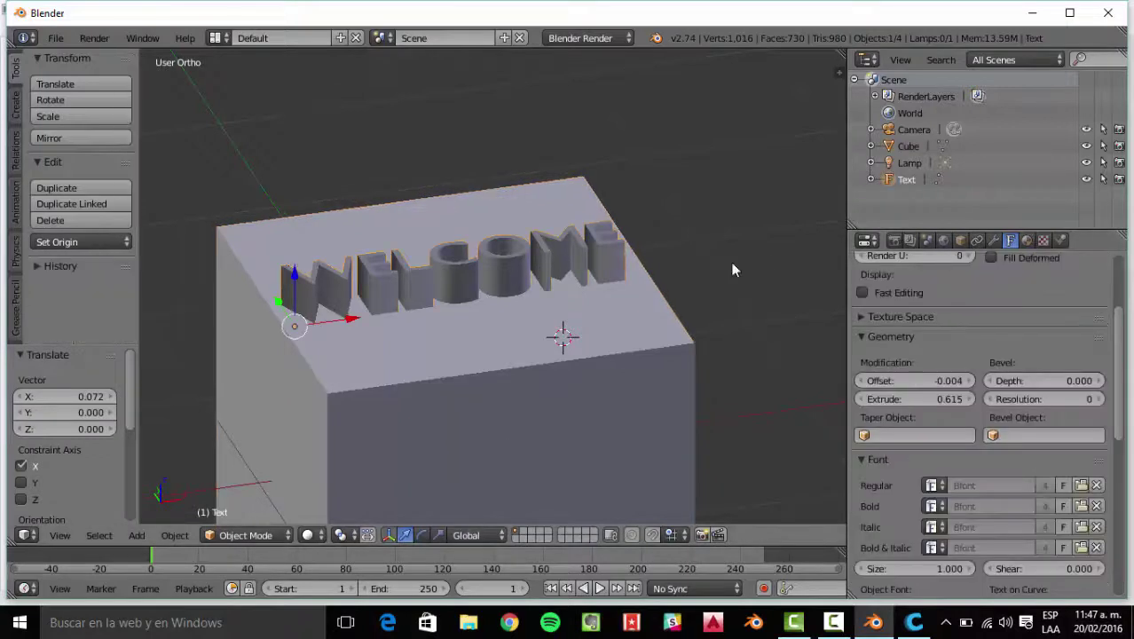
# Load Candarab.ttf from C:\Windows\Fonts as the text's Regular font.
pyautogui.moveTo(1120, 383)
pyautogui.mouseDown()
pyautogui.moveTo(1118, 460)
pyautogui.moveTo(1115, 394)
pyautogui.mouseUp()
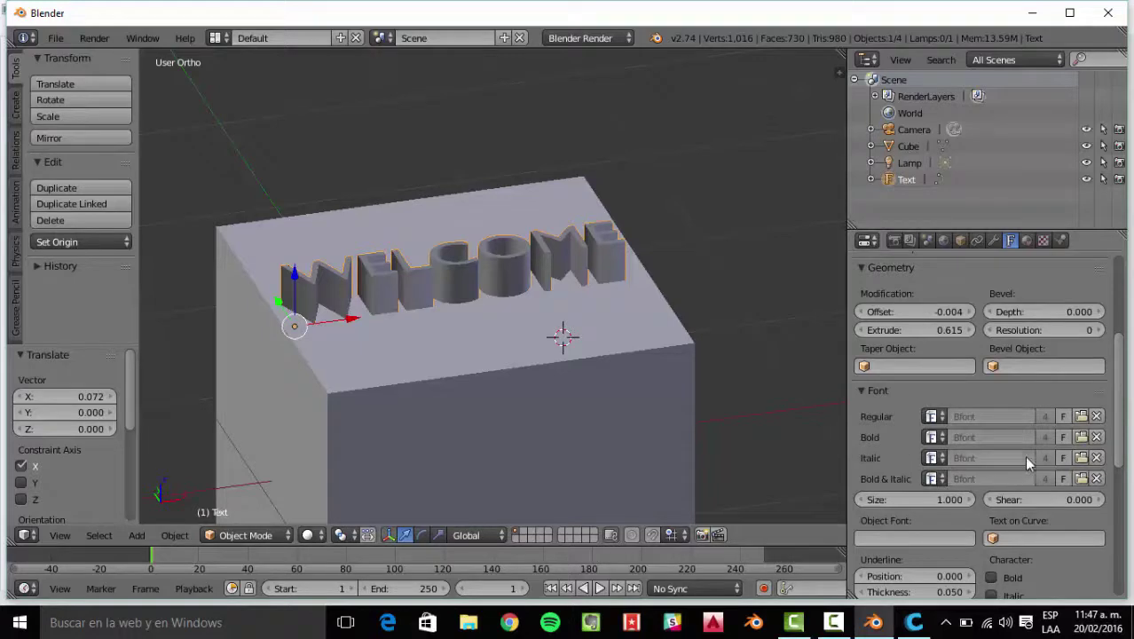
pyautogui.click(1083, 431)
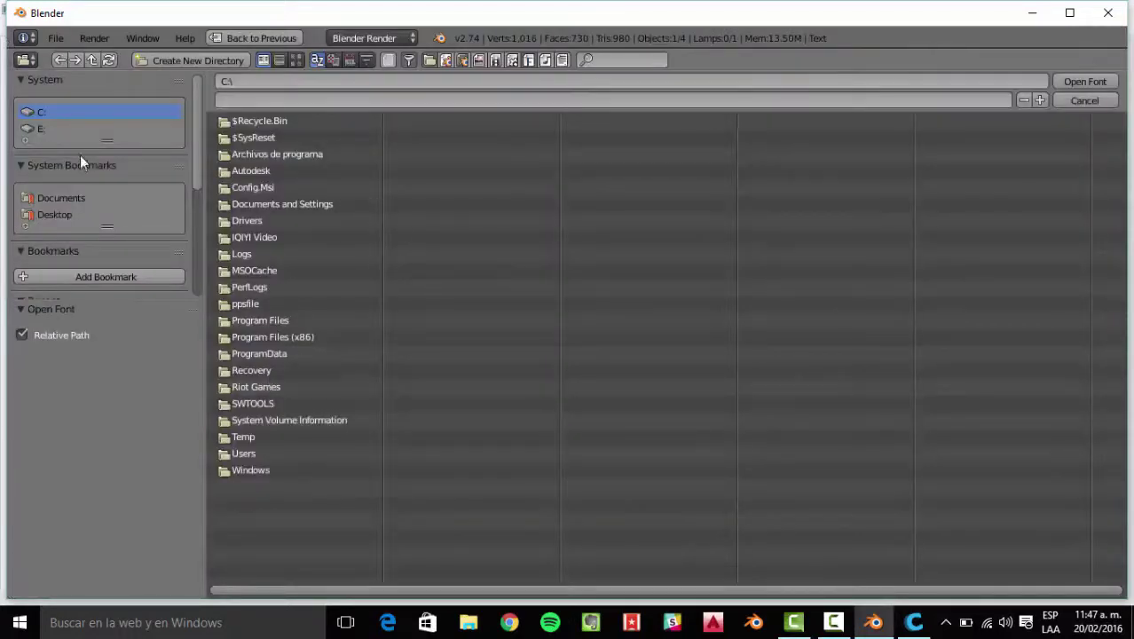
pyautogui.press('Escape')
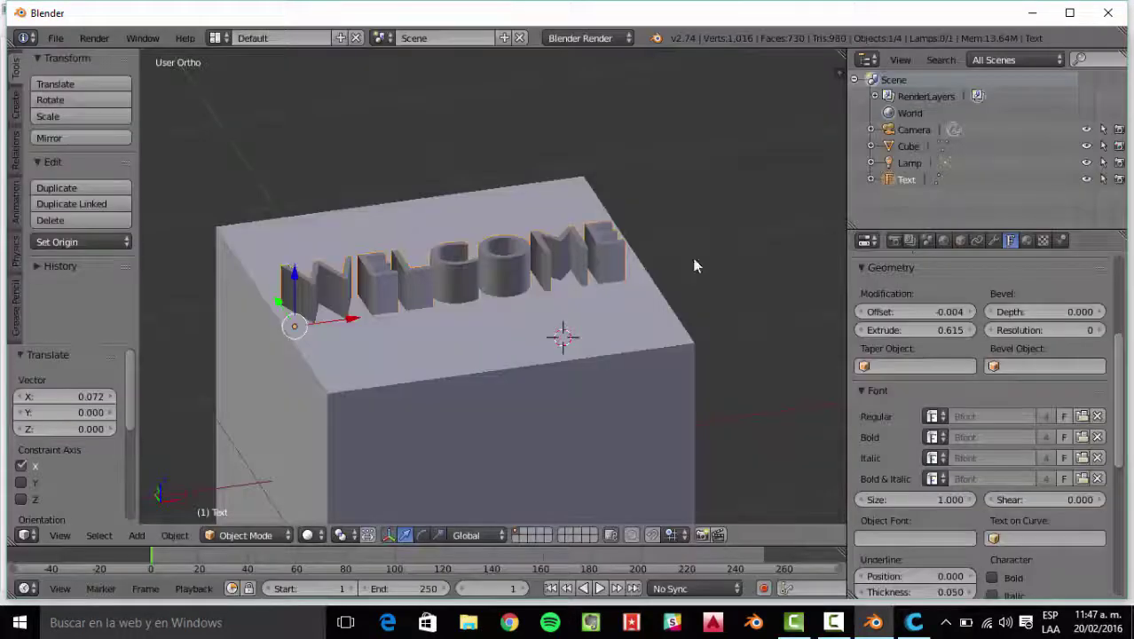
pyautogui.click(1082, 417)
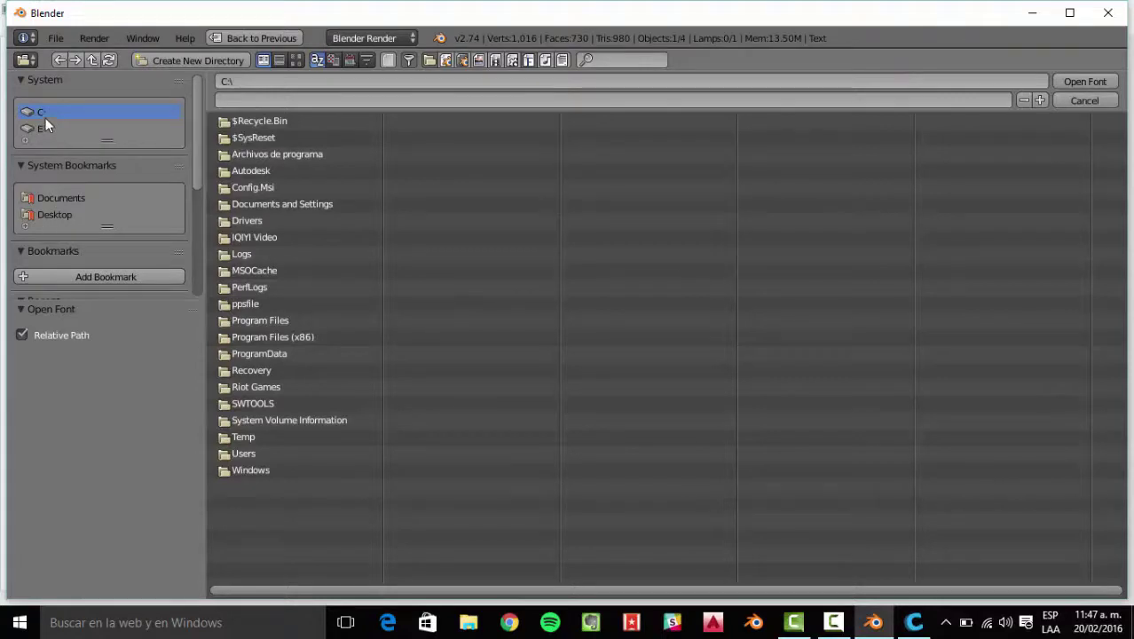
pyautogui.click(263, 469)
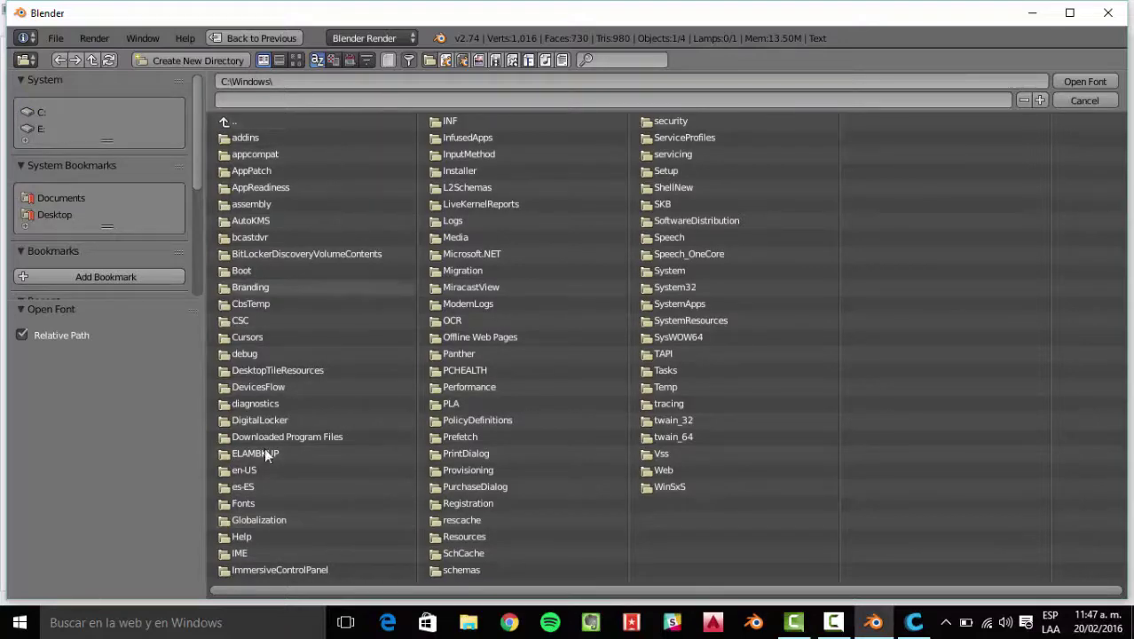
pyautogui.click(249, 502)
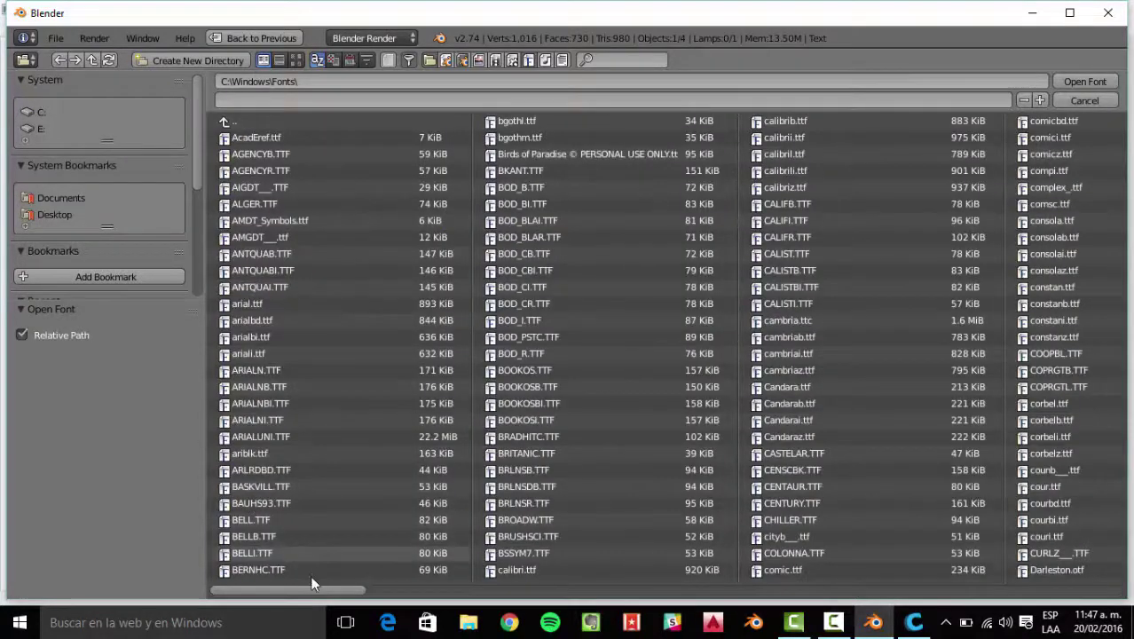
pyautogui.scroll(-3, 315, 587)
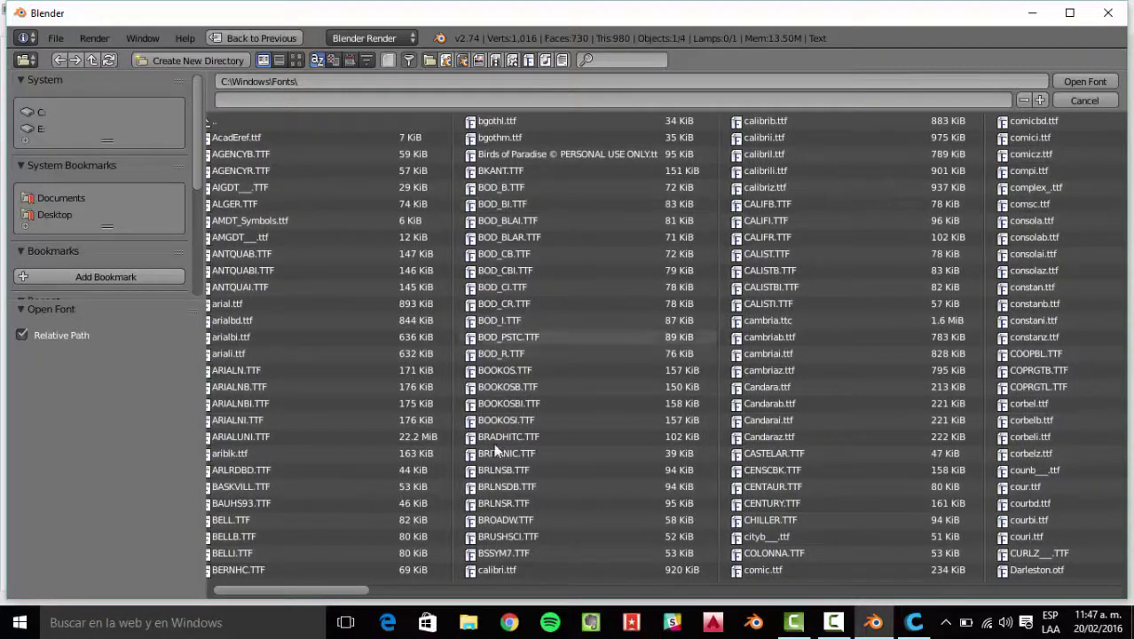
pyautogui.moveTo(342, 587); pyautogui.dragTo(397, 589)
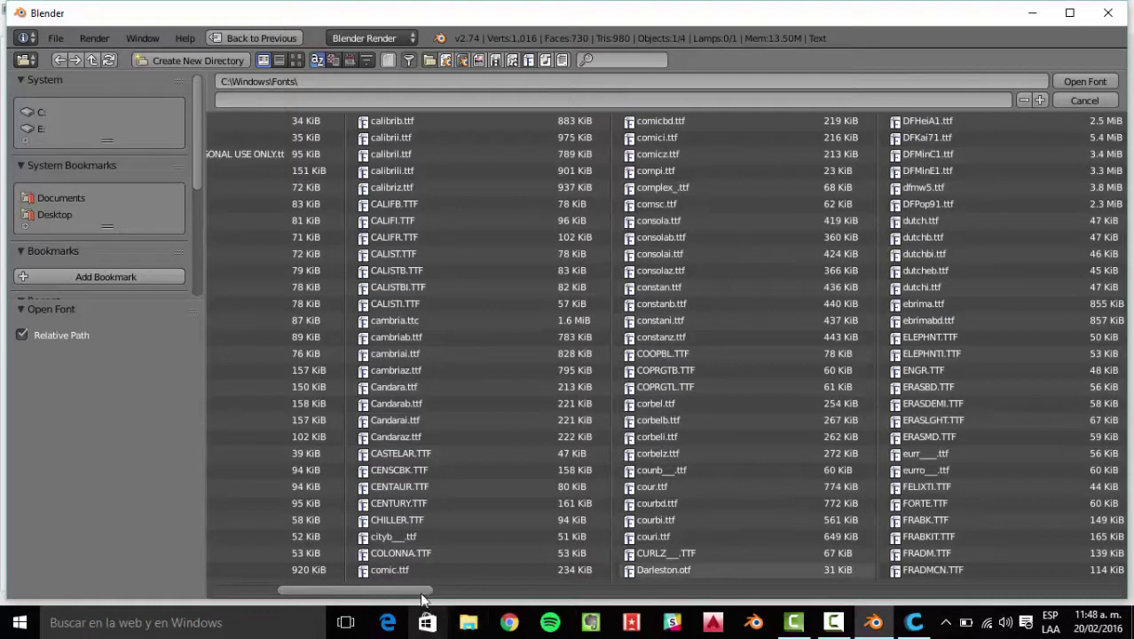
pyautogui.scroll(-5, 424, 435)
pyautogui.scroll(6, 424, 435)
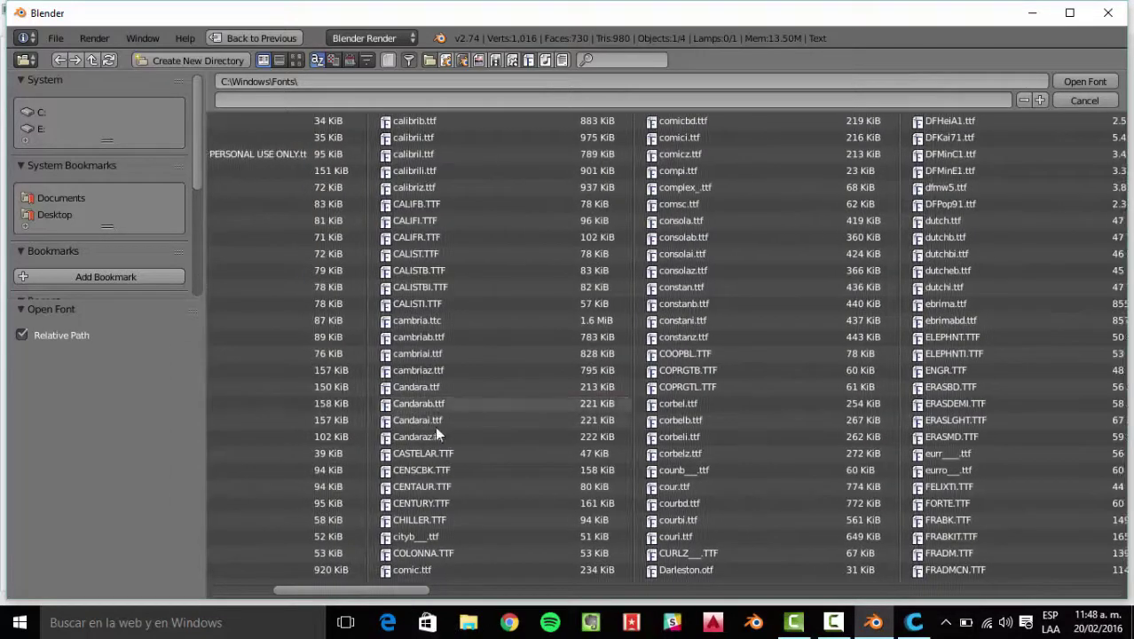
pyautogui.doubleClick(426, 404)
# Rescale the WELCOME text and reposition it on the cube's top face, finishing with a move of about 0.075 along X.
pyautogui.moveTo(353, 320)
pyautogui.mouseDown()
pyautogui.moveTo(380, 320)
pyautogui.moveTo(368, 319)
pyautogui.mouseUp()
pyautogui.press('s')
pyautogui.click(389, 321)
pyautogui.moveTo(306, 282); pyautogui.dragTo(303, 307)
pyautogui.scroll(-2, 649, 275)
pyautogui.moveTo(650, 279); pyautogui.dragTo(570, 371, button='middle')
pyautogui.moveTo(316, 349); pyautogui.dragTo(380, 396)
pyautogui.scroll(-3, 417, 383)
pyautogui.moveTo(444, 376); pyautogui.dragTo(528, 283, button='middle')
pyautogui.scroll(6, 526, 282)
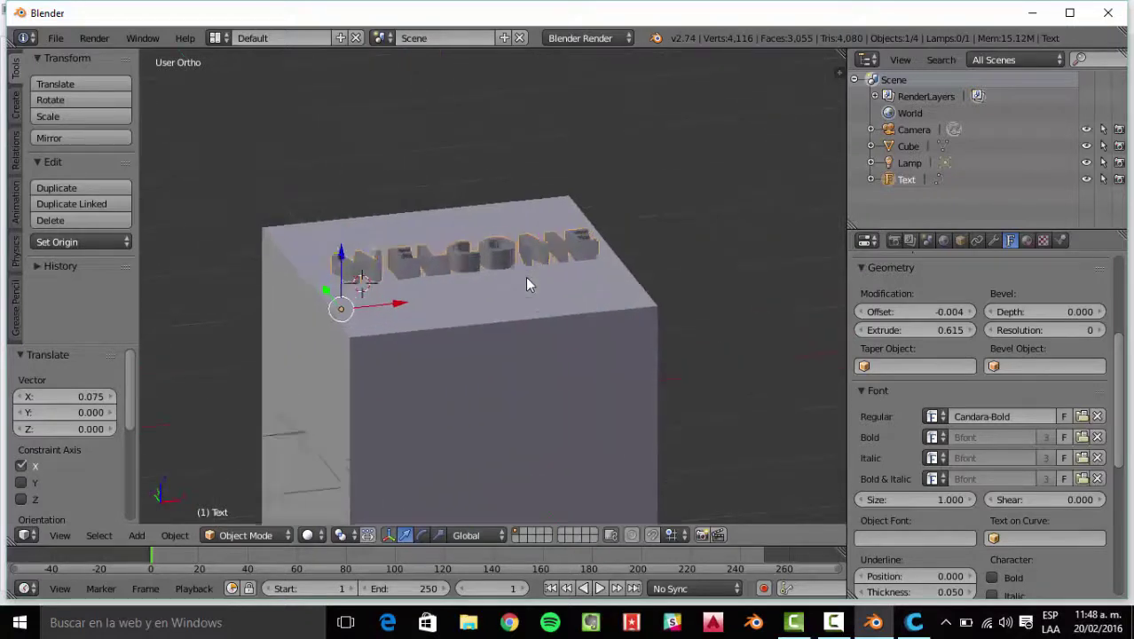
# Convert the WELCOME text object to a mesh.
pyautogui.rightClick(422, 250)
pyautogui.rightClick(421, 259)
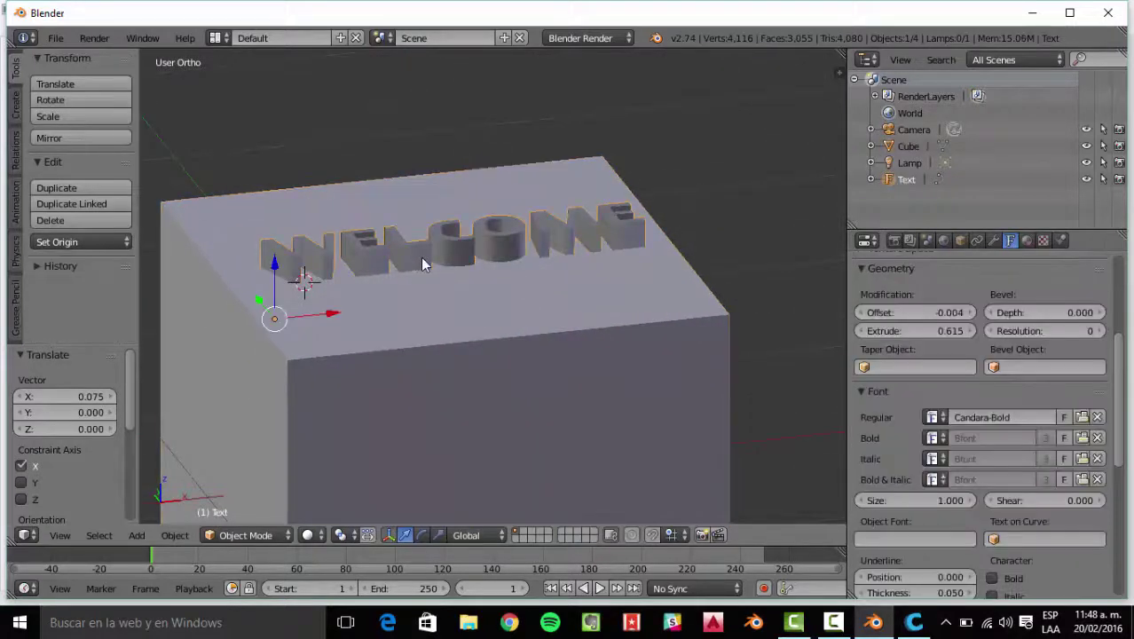
pyautogui.scroll(5, 1127, 373)
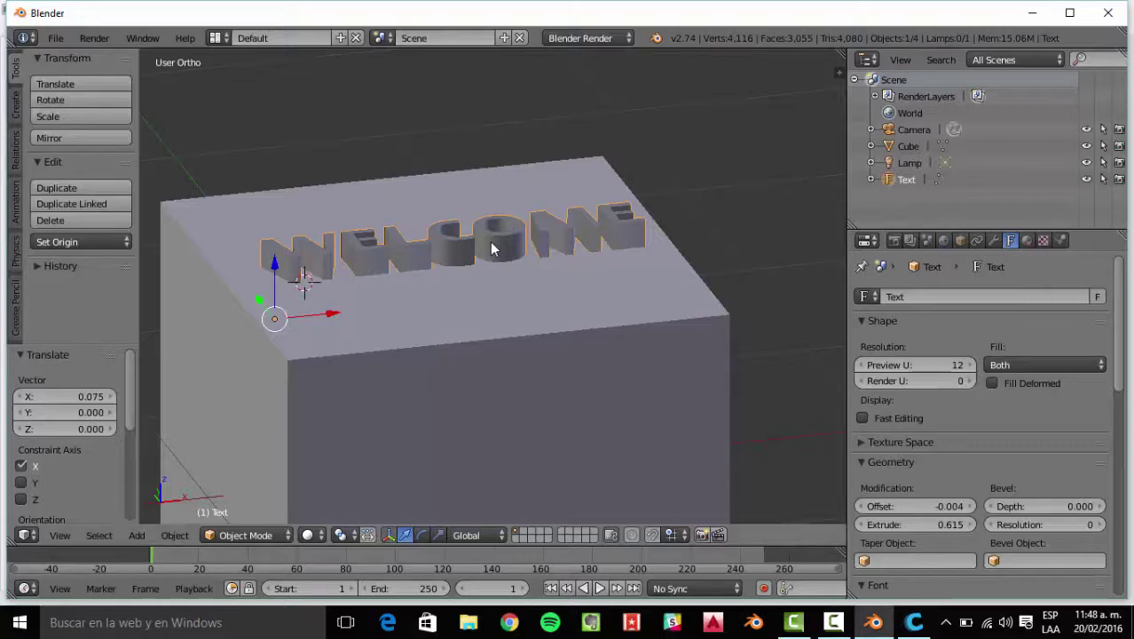
pyautogui.hotkey('alt', 'c')
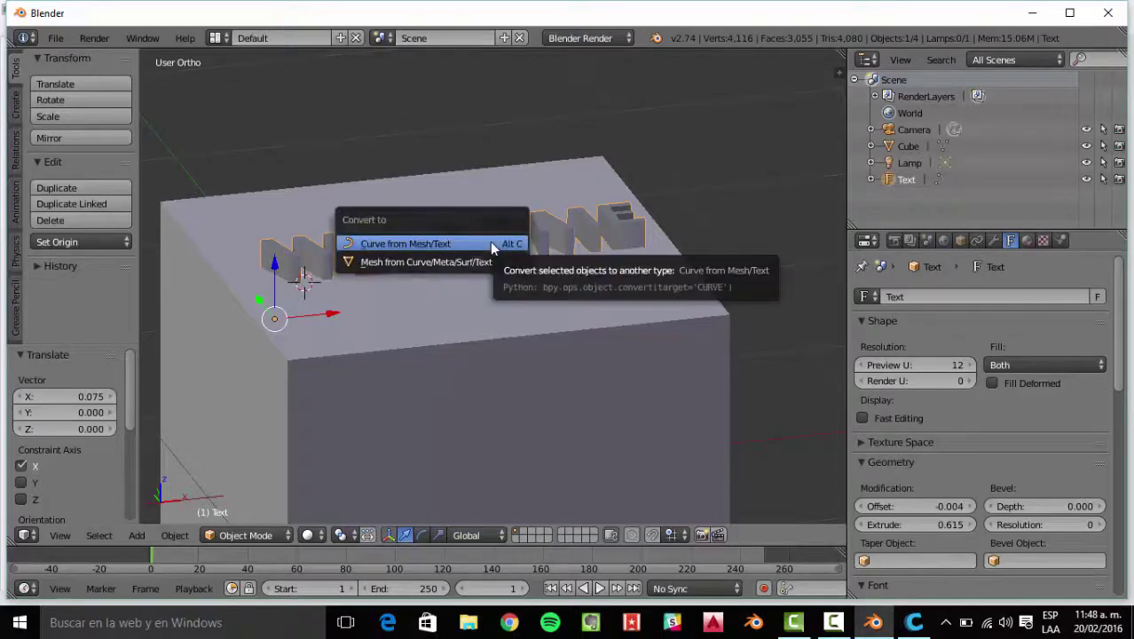
pyautogui.click(446, 262)
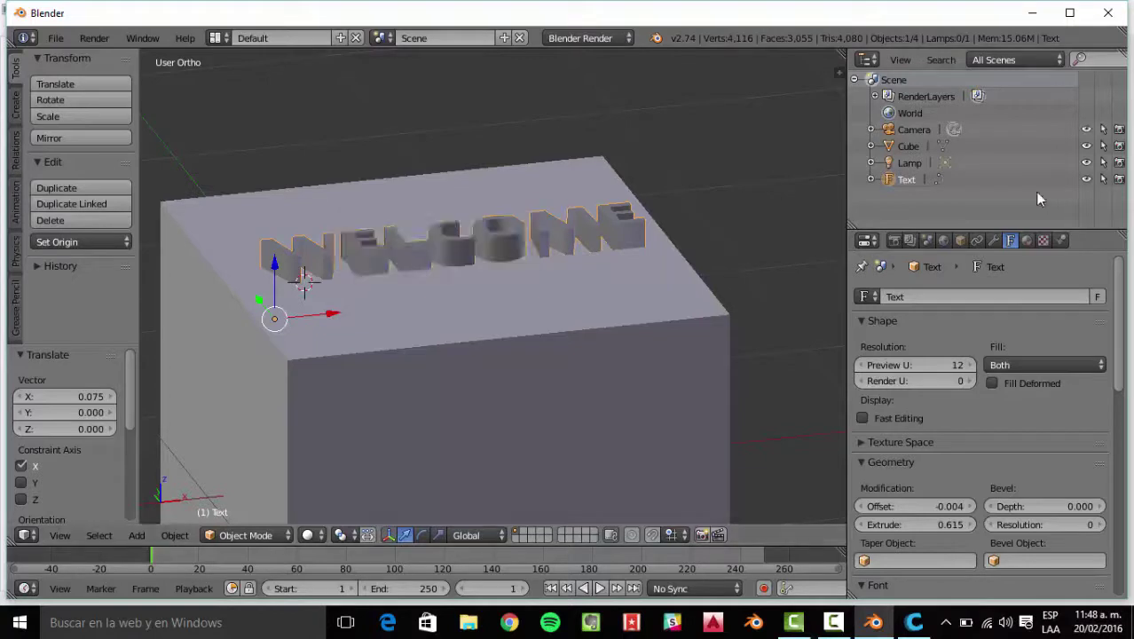
pyautogui.hotkey('alt', 'c')
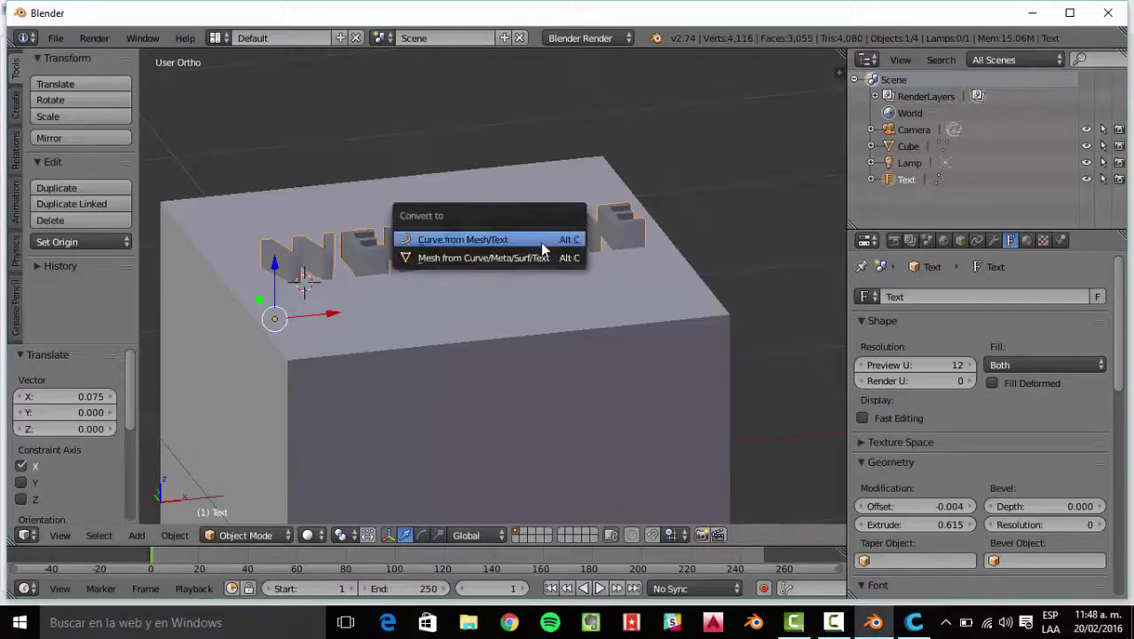
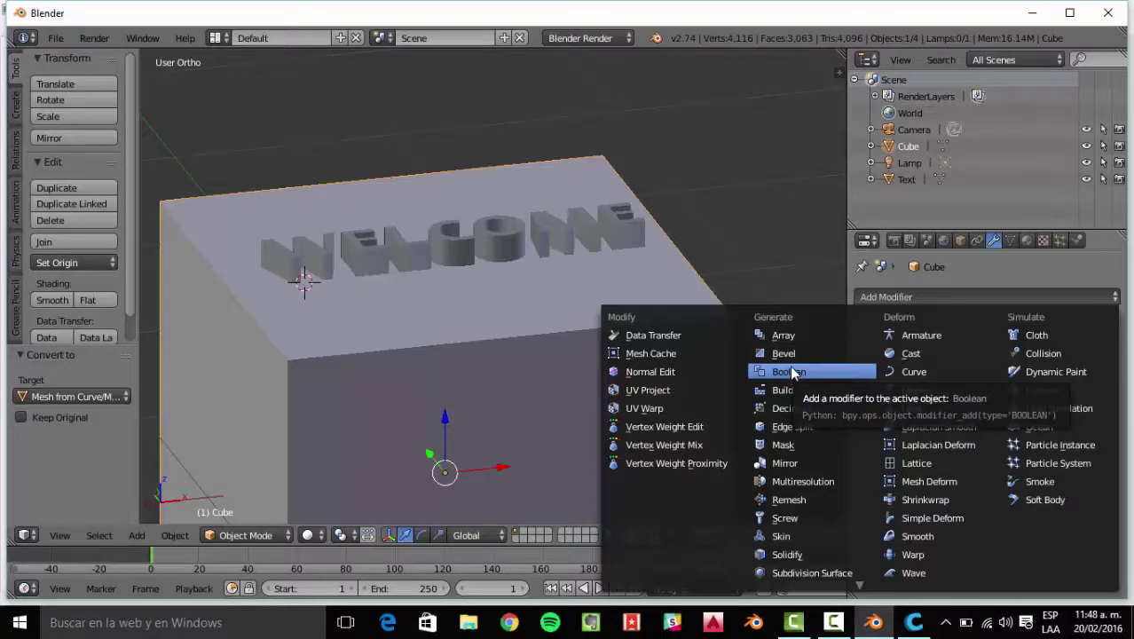
# Add a Boolean modifier to the cube and set its operation to Difference.
pyautogui.click(792, 373)
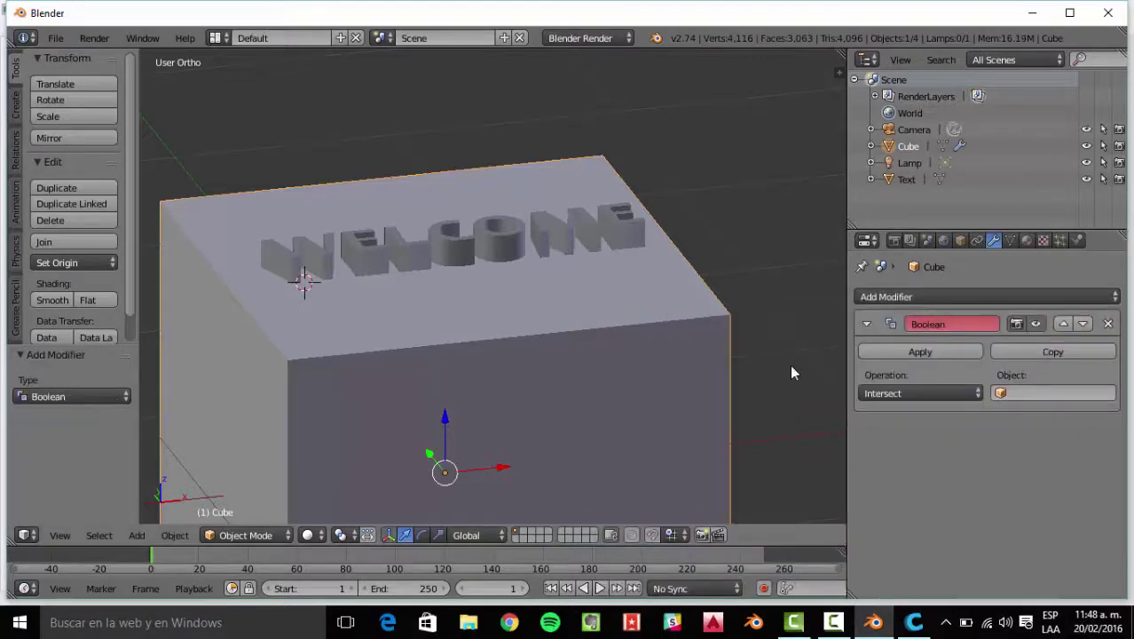
pyautogui.click(913, 390)
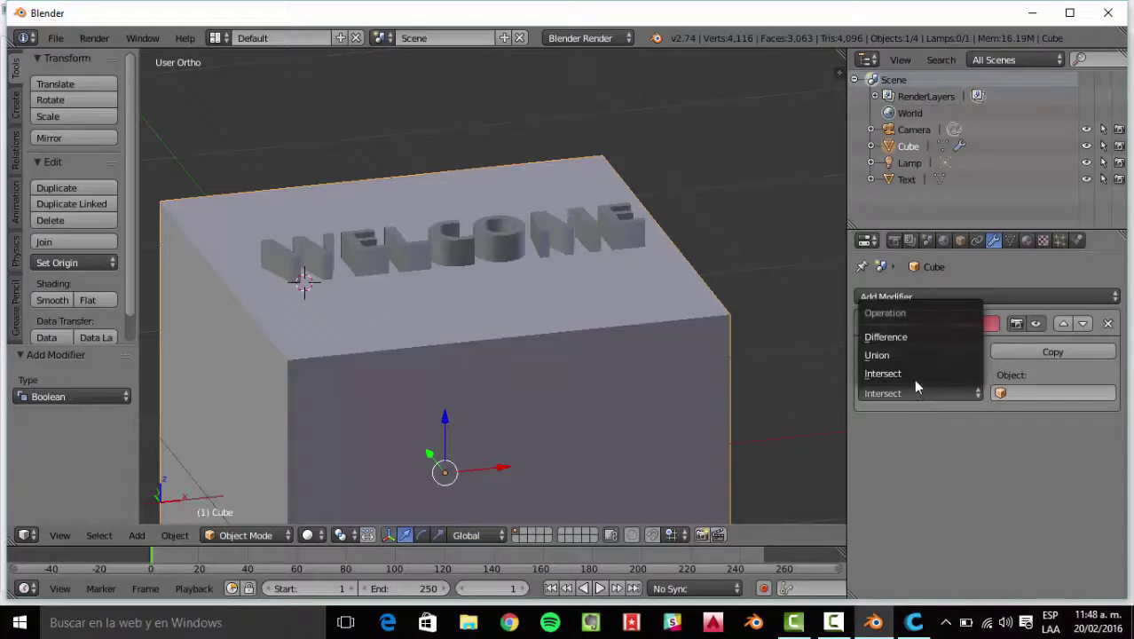
pyautogui.click(905, 336)
# Set Text as the Boolean modifier's object and apply the modifier to the cube.
pyautogui.click(1011, 393)
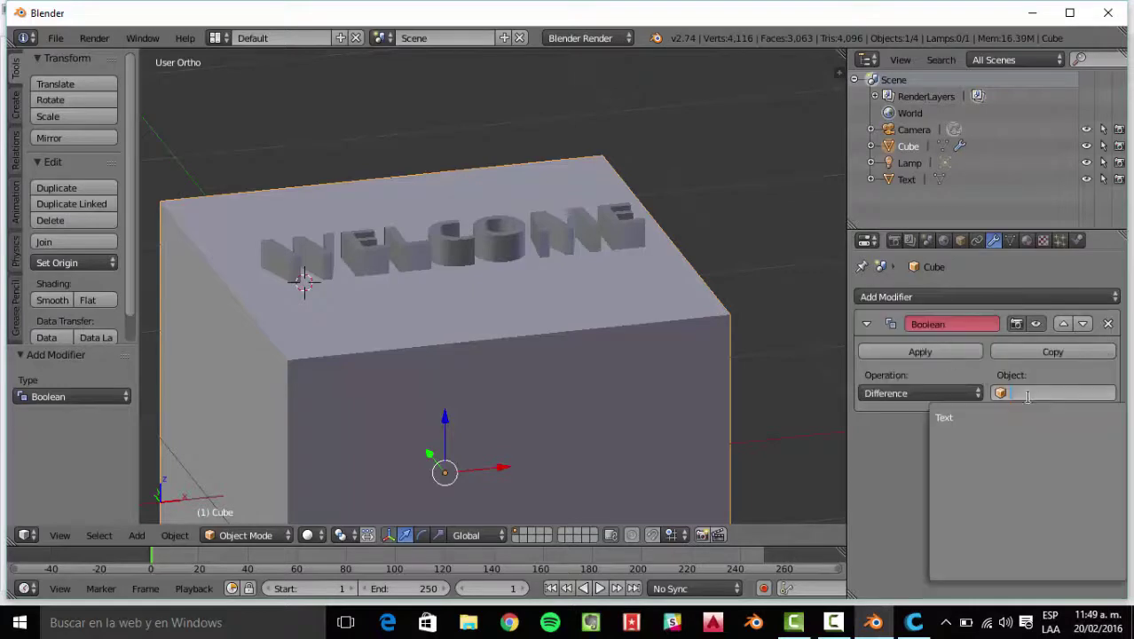
pyautogui.click(940, 418)
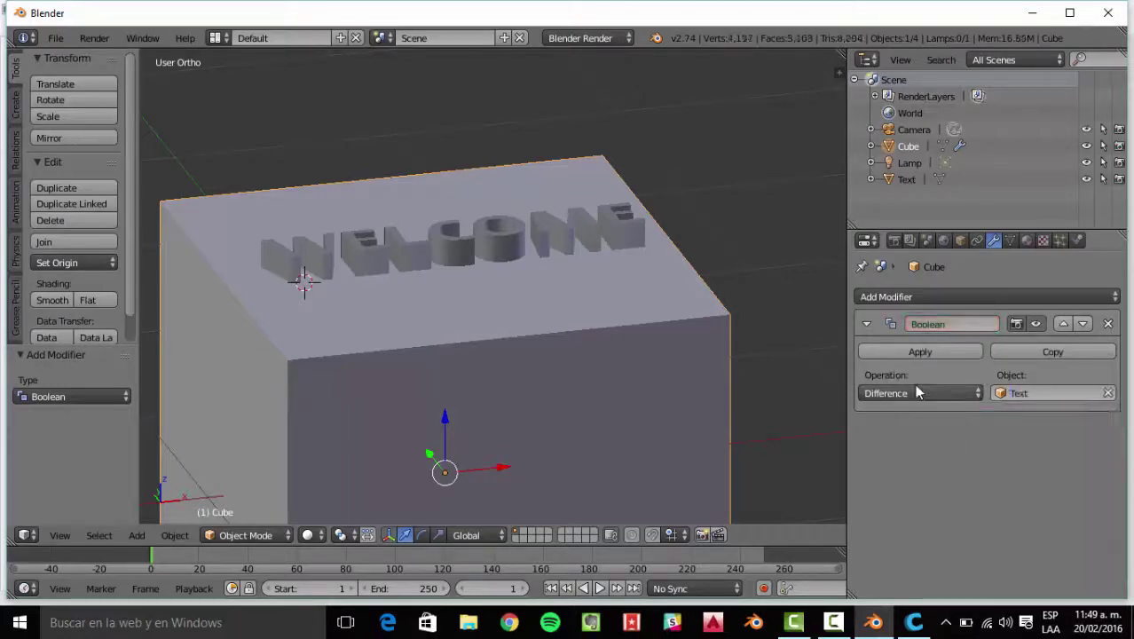
pyautogui.click(919, 353)
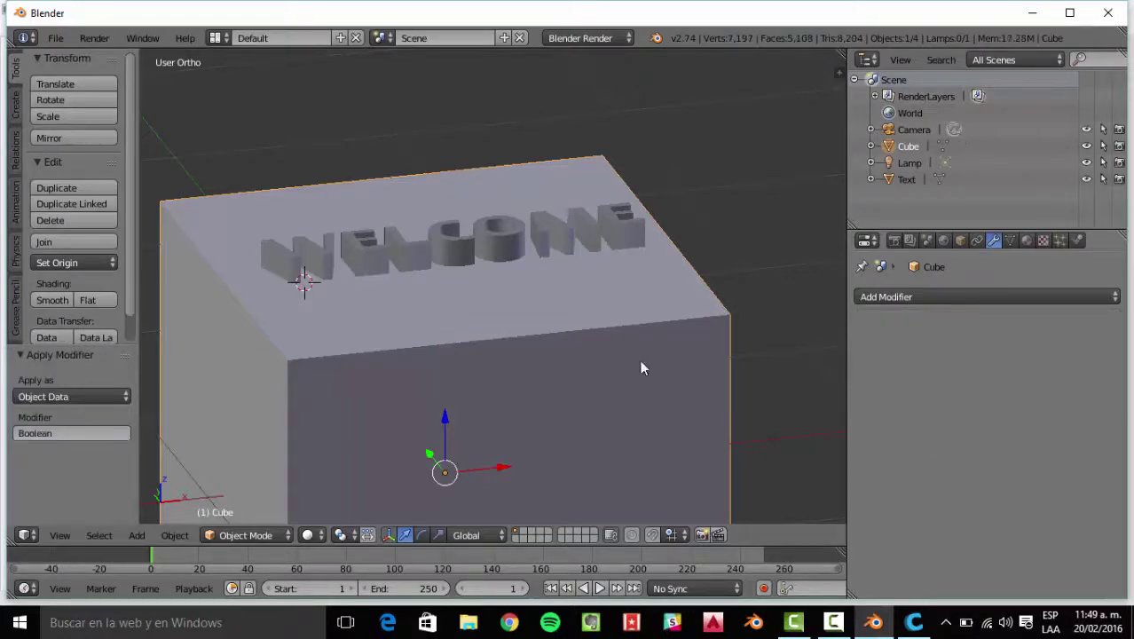
# Move the cube about 2.609 along X away from the text and inspect the lettering cut into its top face.
pyautogui.scroll(-3, 479, 381)
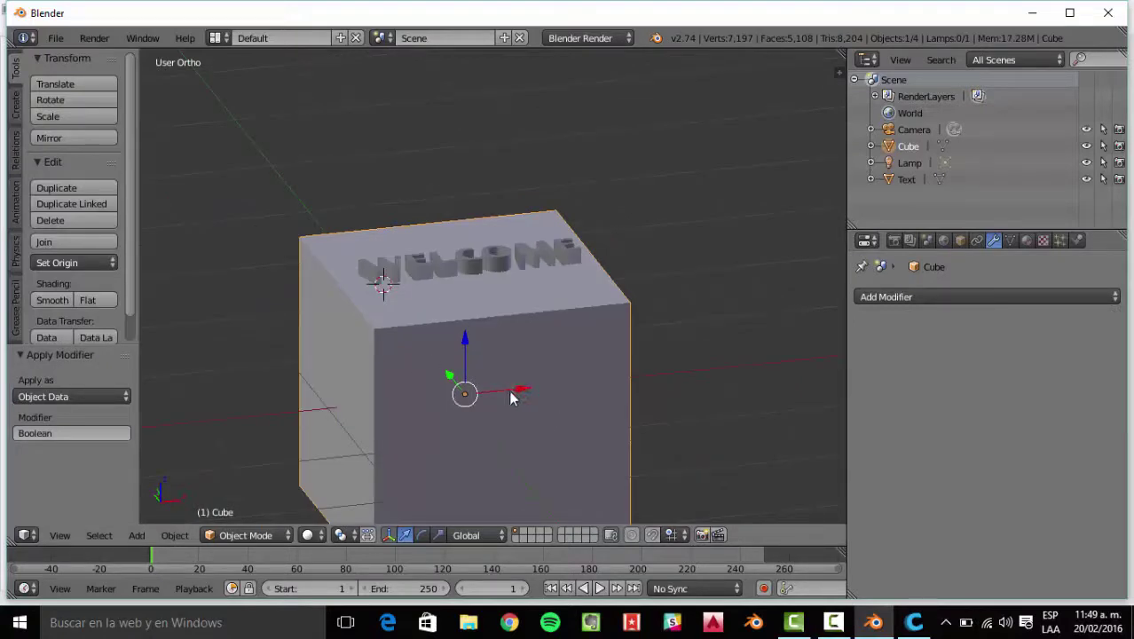
pyautogui.scroll(-2, 502, 387)
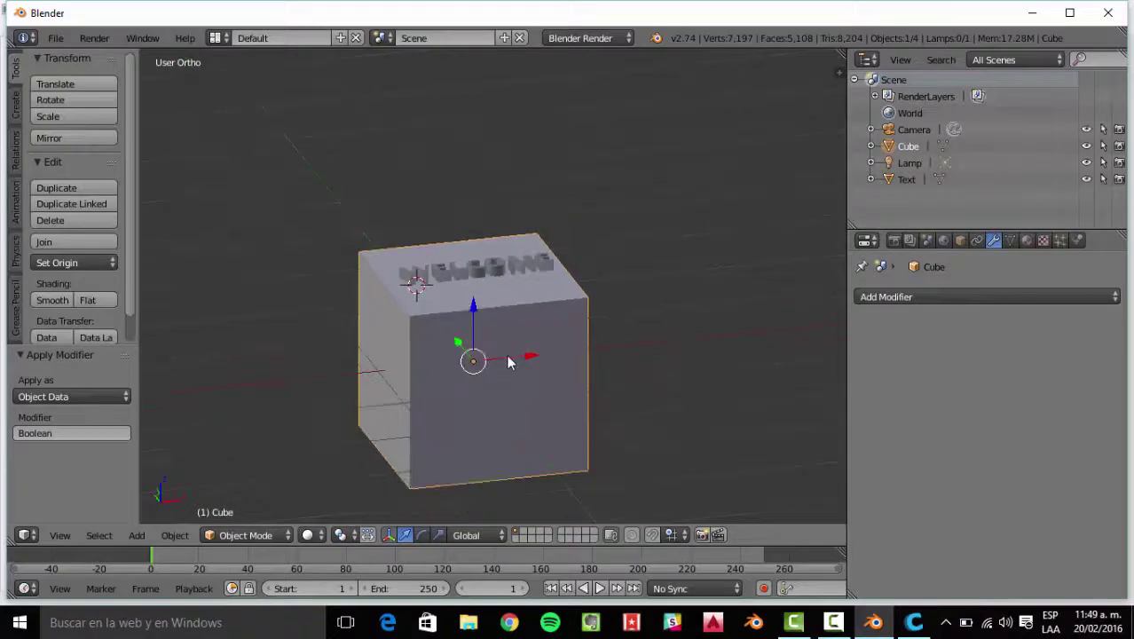
pyautogui.press('g')
pyautogui.press('x')
pyautogui.click(714, 284)
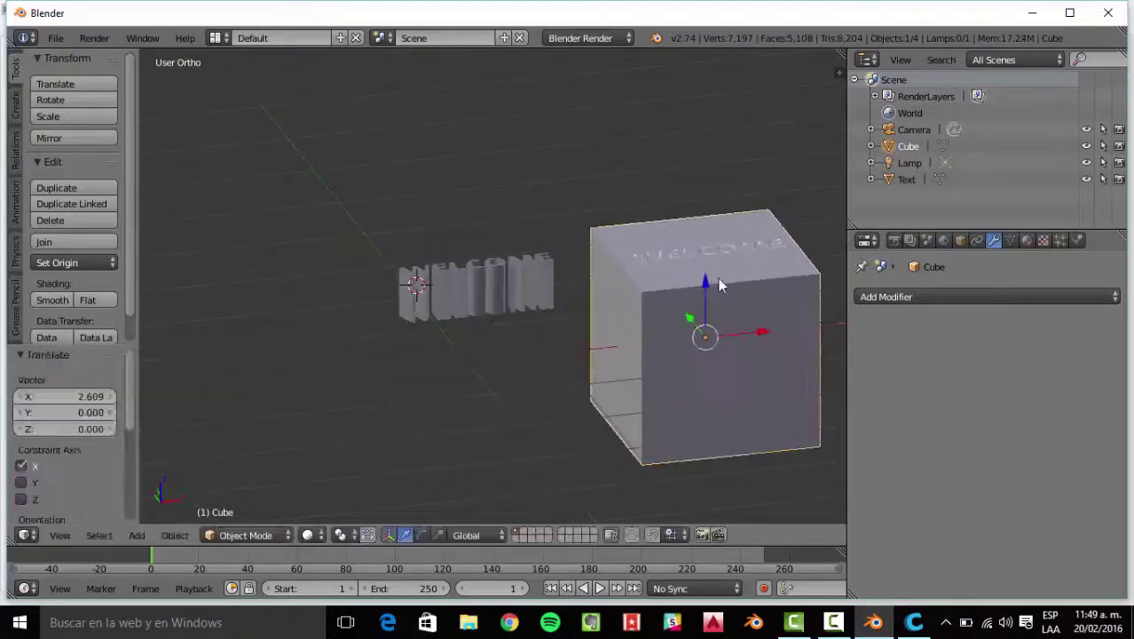
pyautogui.scroll(3, 722, 271)
pyautogui.moveTo(712, 271); pyautogui.dragTo(436, 391, button='middle')
pyautogui.scroll(4, 406, 281)
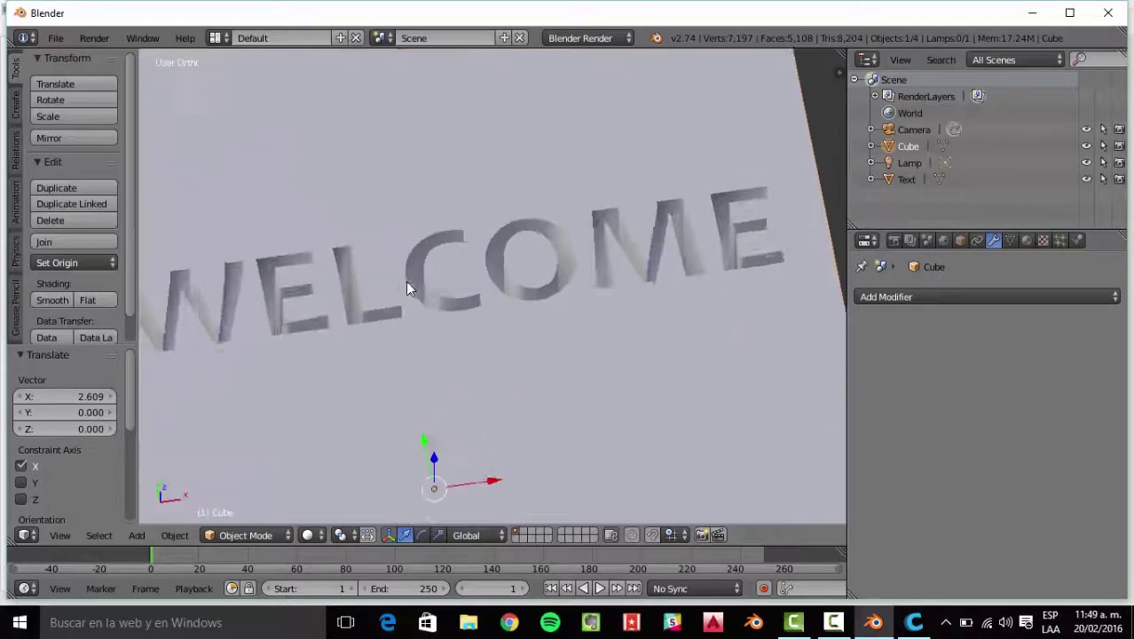
pyautogui.scroll(-4, 406, 281)
pyautogui.moveTo(405, 270); pyautogui.dragTo(498, 354, button='middle')
pyautogui.scroll(-5, 496, 354)
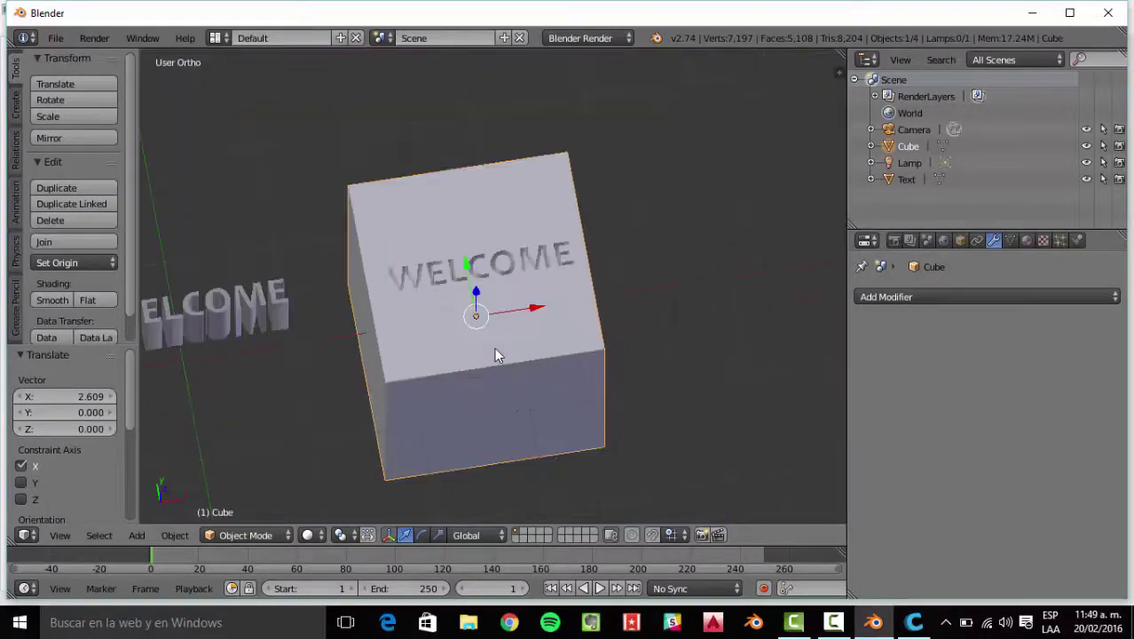
# Undo the cube's move, the applied Boolean and the modifier's object choice.
pyautogui.keyDown('ctrl'); pyautogui.scroll(-5, 496, 353); pyautogui.keyUp('ctrl')
pyautogui.moveTo(378, 362); pyautogui.dragTo(442, 284, button='middle')
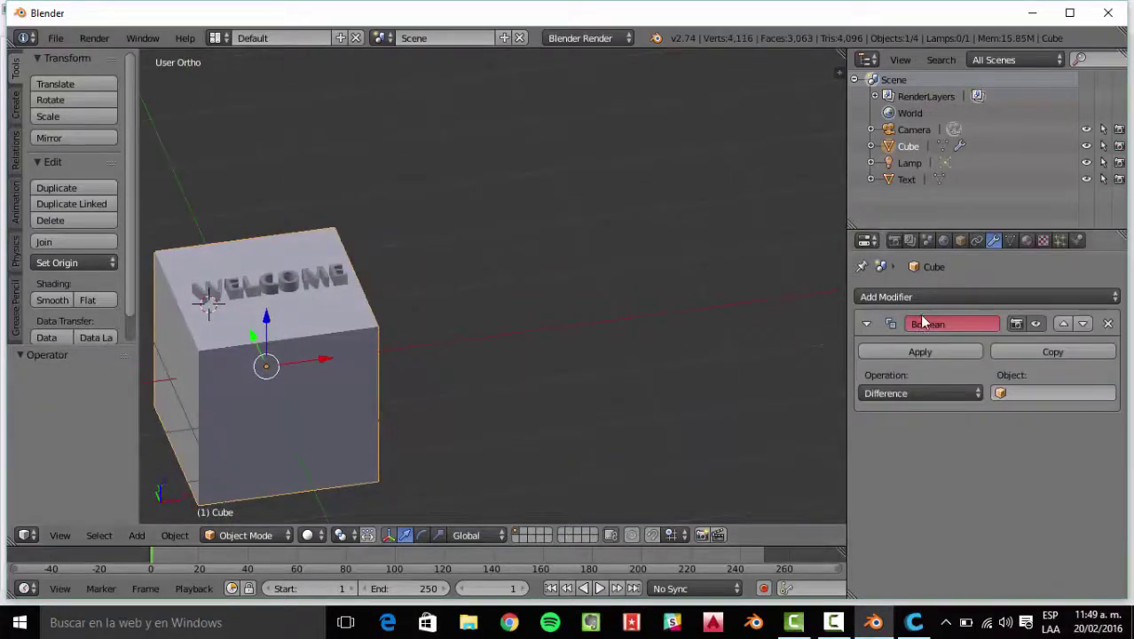
pyautogui.moveTo(576, 324); pyautogui.dragTo(543, 325, button='middle')
pyautogui.keyDown('ctrl'); pyautogui.scroll(4, 497, 310); pyautogui.keyUp('ctrl')
pyautogui.scroll(2, 468, 295)
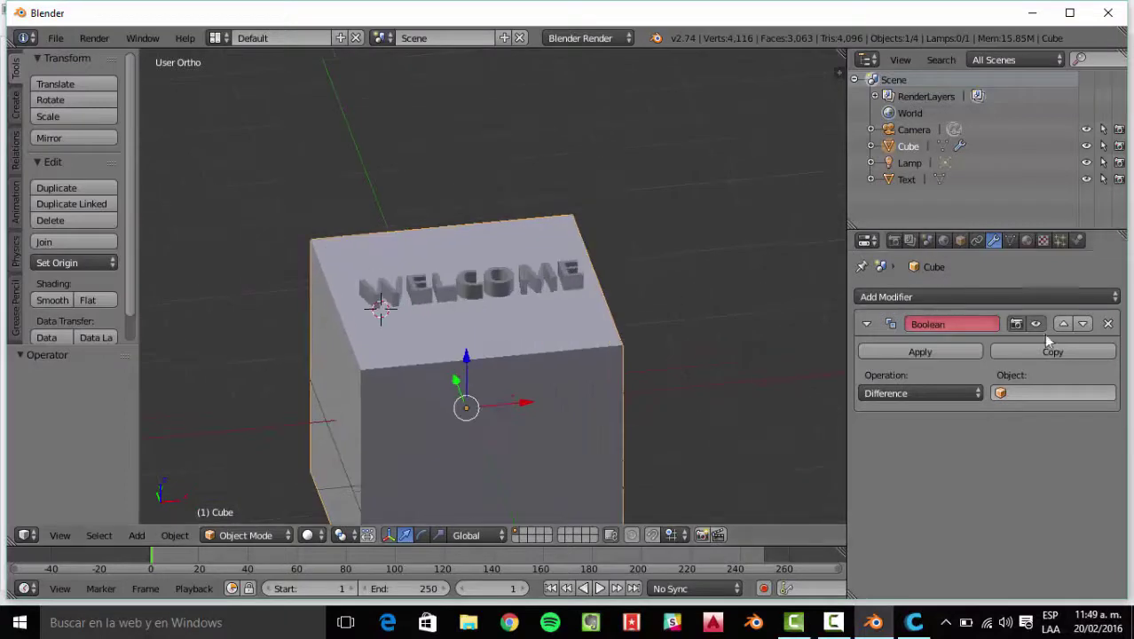
# Change the cube's Boolean operation to Union with Text as its object and apply the modifier.
pyautogui.click(898, 393)
pyautogui.click(891, 353)
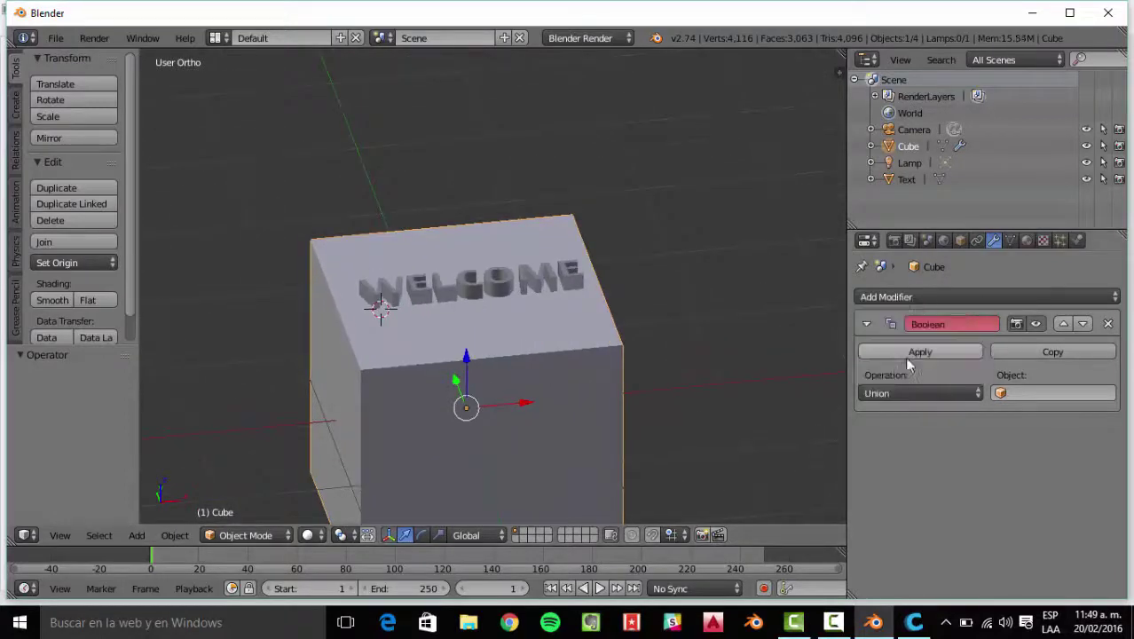
pyautogui.click(1029, 393)
pyautogui.click(947, 417)
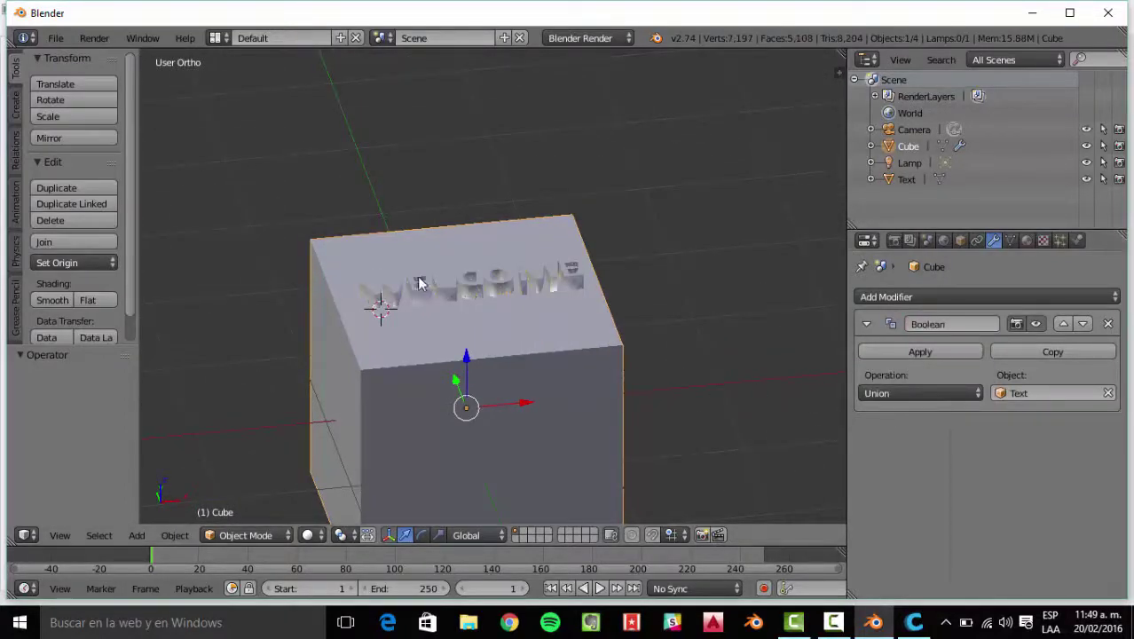
pyautogui.scroll(4, 421, 282)
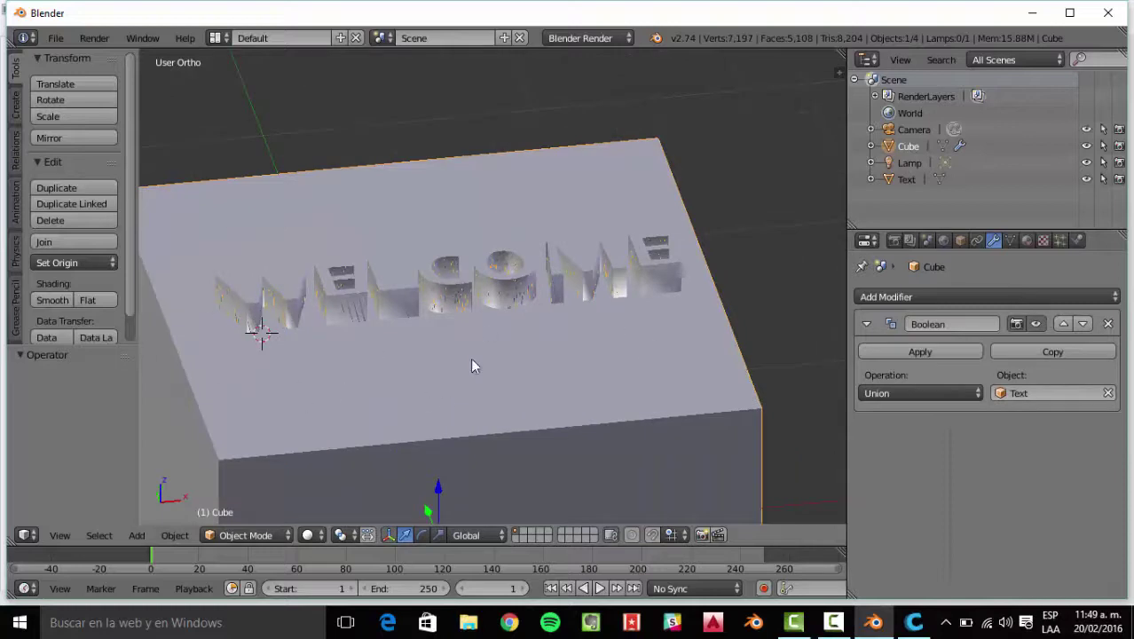
pyautogui.click(923, 352)
# Move the cube about 1.949 and a further 0.635 along X, clear of the separate WELCOME text.
pyautogui.moveTo(568, 354); pyautogui.dragTo(520, 417, button='middle')
pyautogui.moveTo(520, 414); pyautogui.dragTo(767, 371)
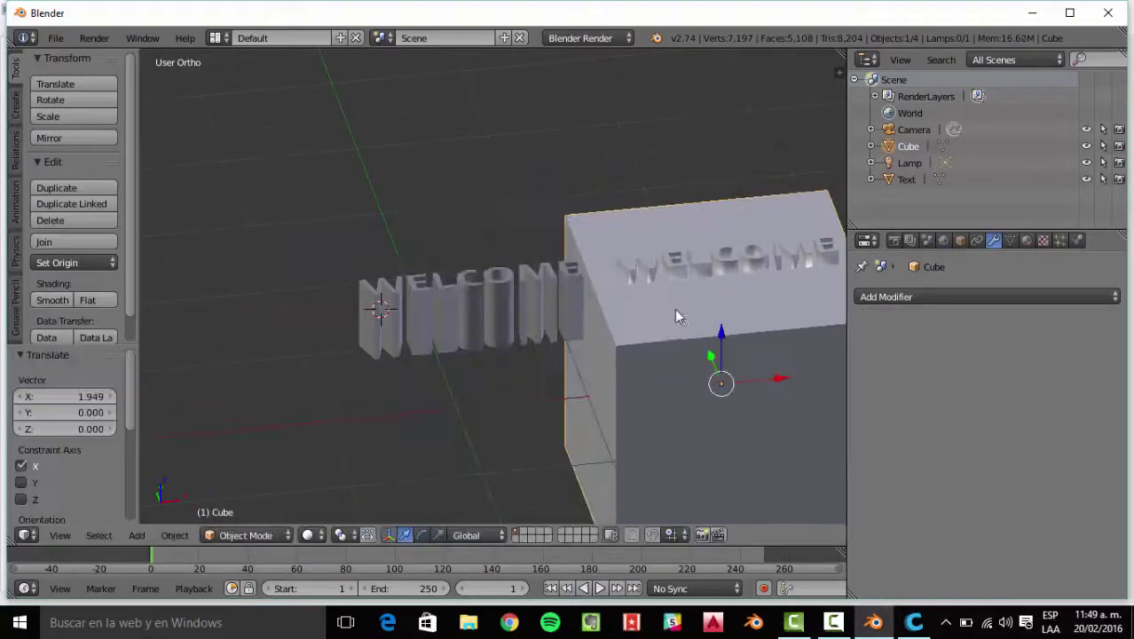
pyautogui.scroll(2, 691, 314)
pyautogui.keyDown('shift'); pyautogui.moveTo(709, 320); pyautogui.dragTo(395, 283, button='middle'); pyautogui.keyUp('shift')
pyautogui.scroll(-3, 396, 287)
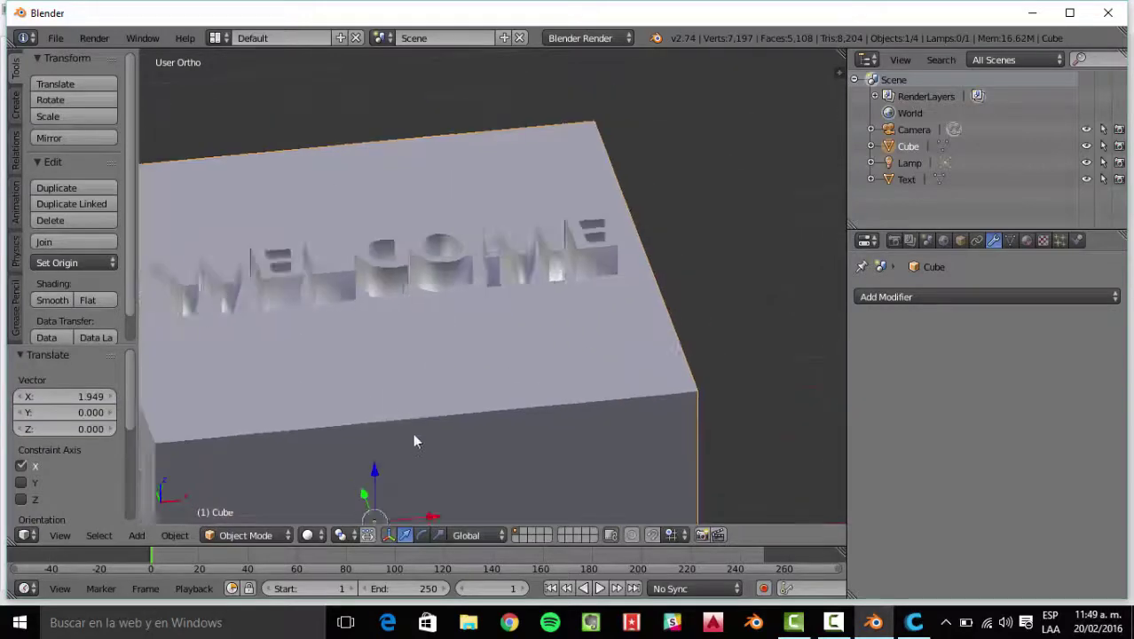
pyautogui.moveTo(469, 428); pyautogui.dragTo(572, 422)
pyautogui.scroll(3, 519, 261)
pyautogui.scroll(-2, 518, 261)
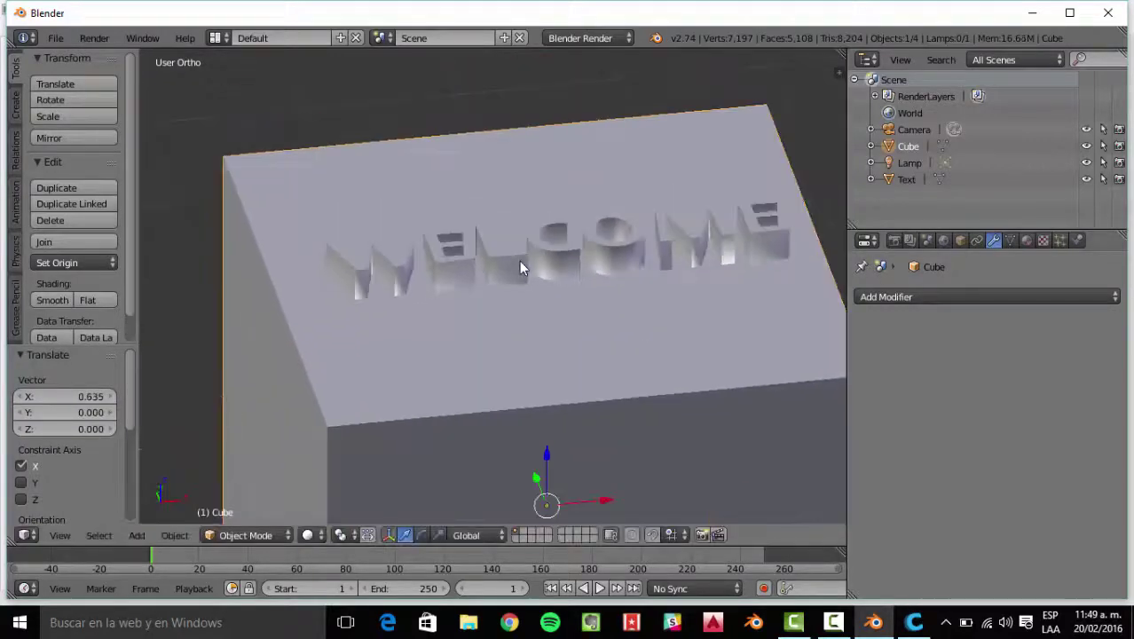
pyautogui.moveTo(518, 261)
pyautogui.mouseDown(button='middle')
pyautogui.moveTo(519, 361)
pyautogui.moveTo(577, 266)
pyautogui.moveTo(523, 226)
pyautogui.moveTo(504, 232)
pyautogui.moveTo(614, 244)
pyautogui.moveTo(524, 272)
pyautogui.mouseUp(button='middle')
pyautogui.scroll(-5, 531, 287)
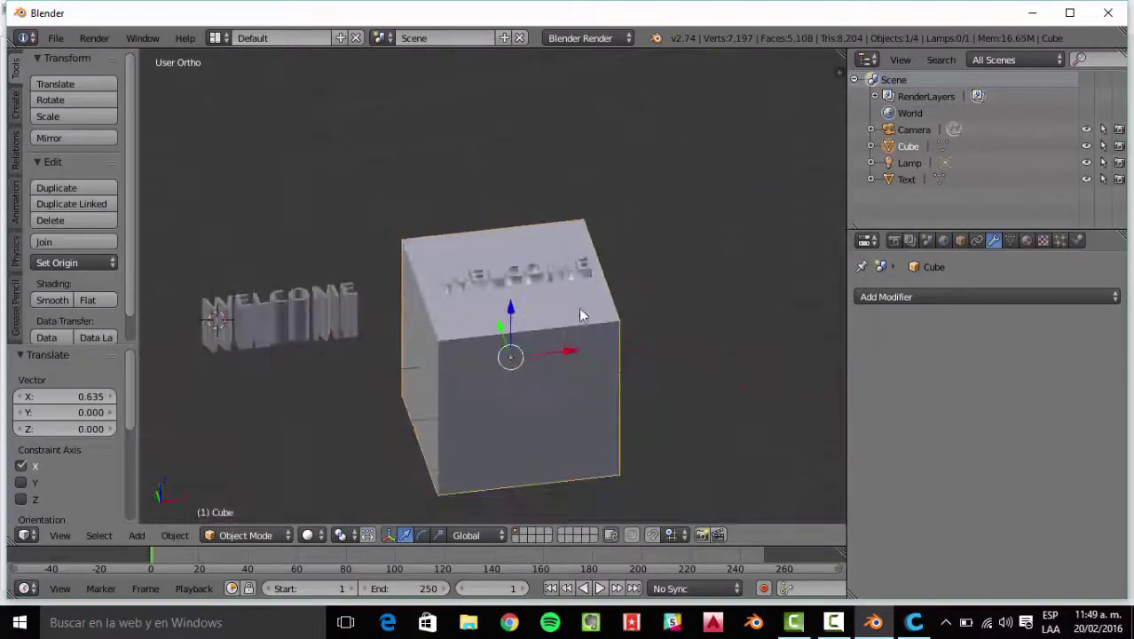
# Examine the cube's lettering geometry in Edit Mode with everything deselected, and return to Object Mode.
pyautogui.press('Tab')
pyautogui.press('a')
pyautogui.scroll(6, 470, 266)
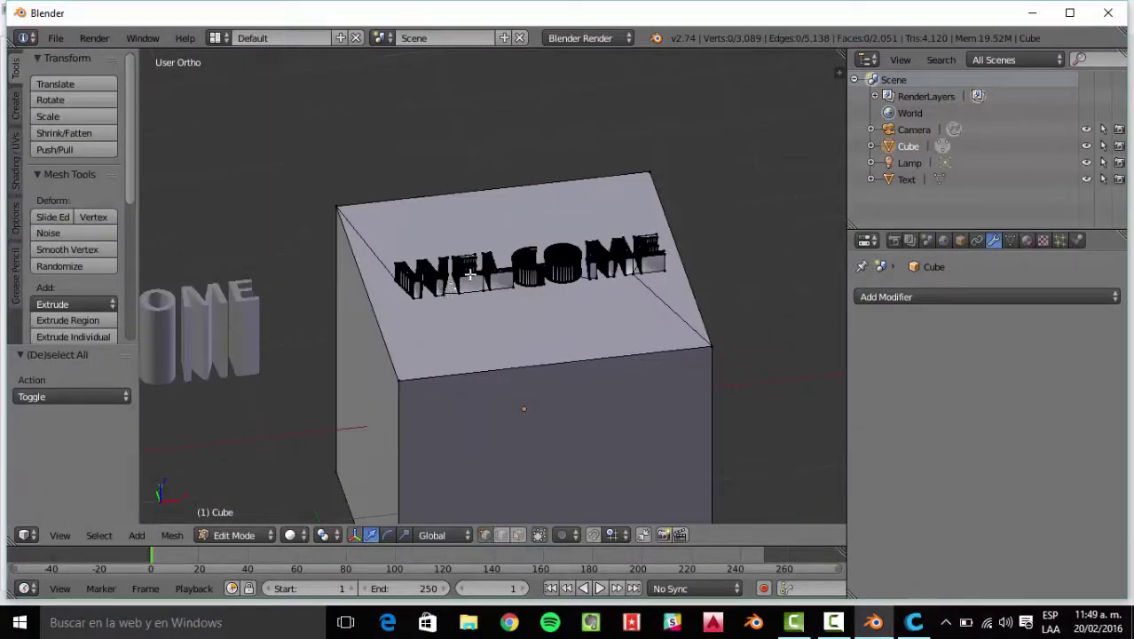
pyautogui.scroll(4, 448, 287)
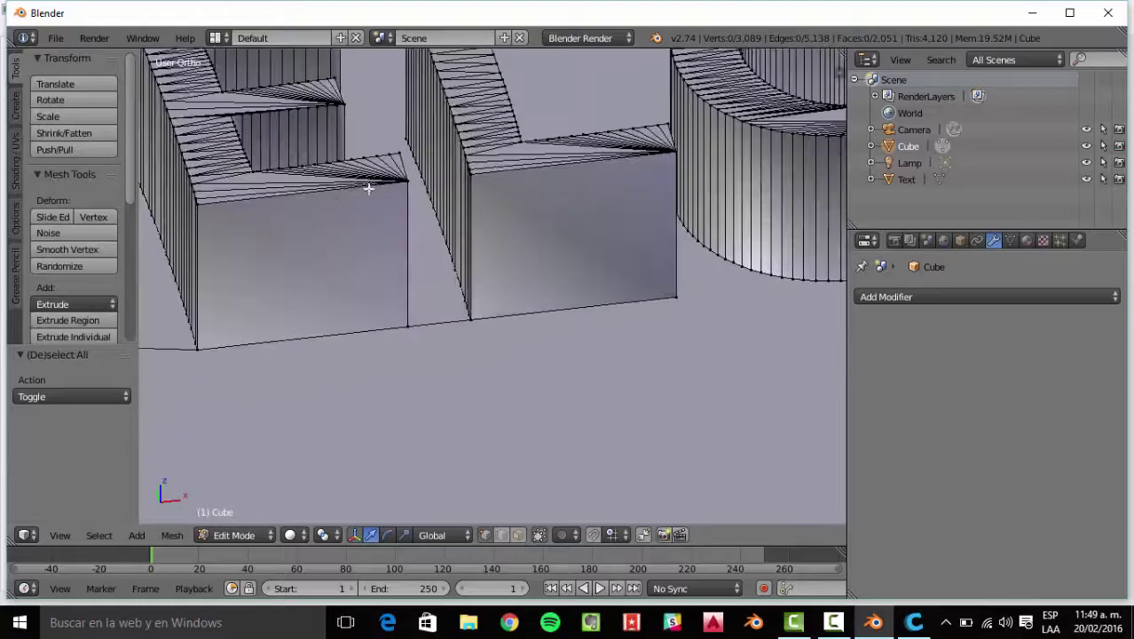
pyautogui.scroll(-5, 368, 188)
pyautogui.press('Tab')
pyautogui.scroll(-3, 399, 266)
pyautogui.moveTo(399, 266); pyautogui.dragTo(499, 350, button='middle')
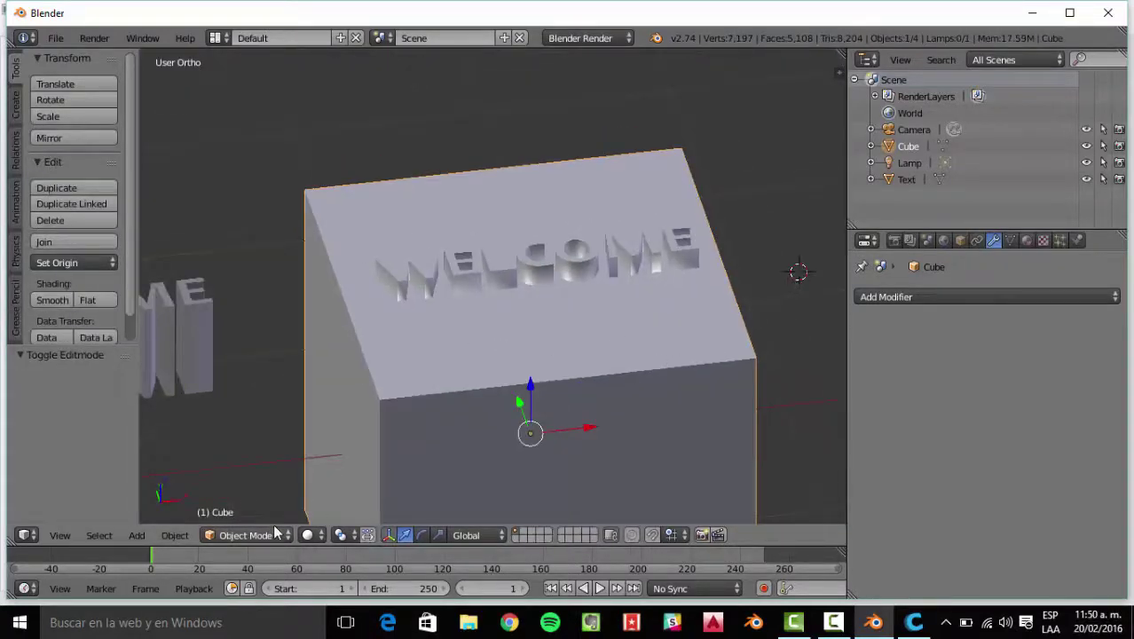
pyautogui.scroll(-5, 515, 291)
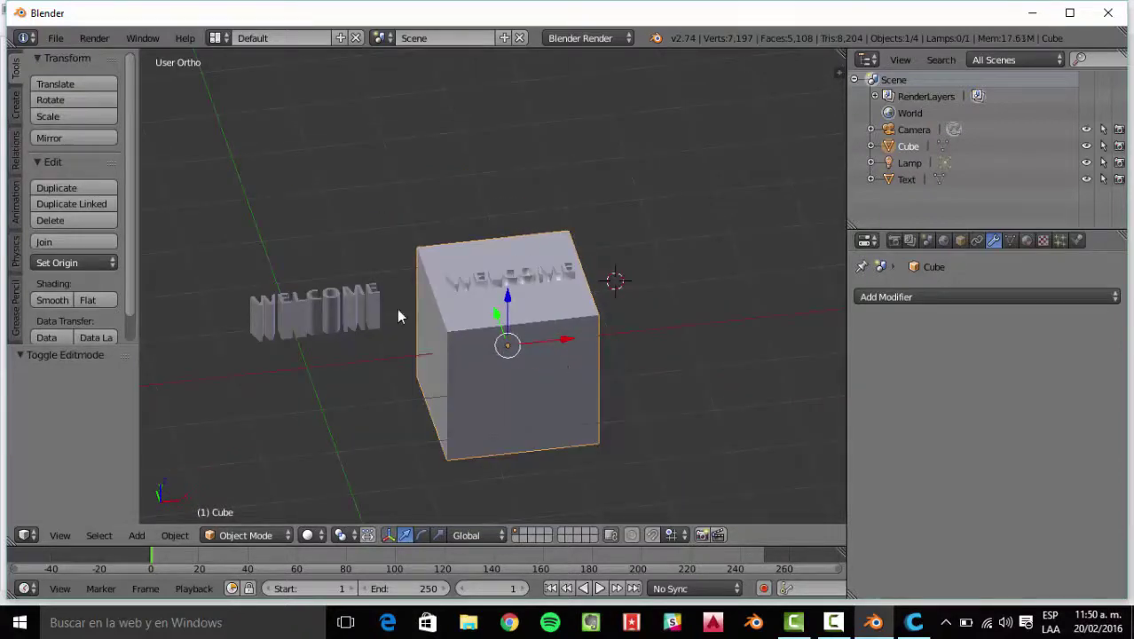
# Export the cube as an STL file named BOX2 to the Desktop and switch to Cura.
pyautogui.click(55, 38)
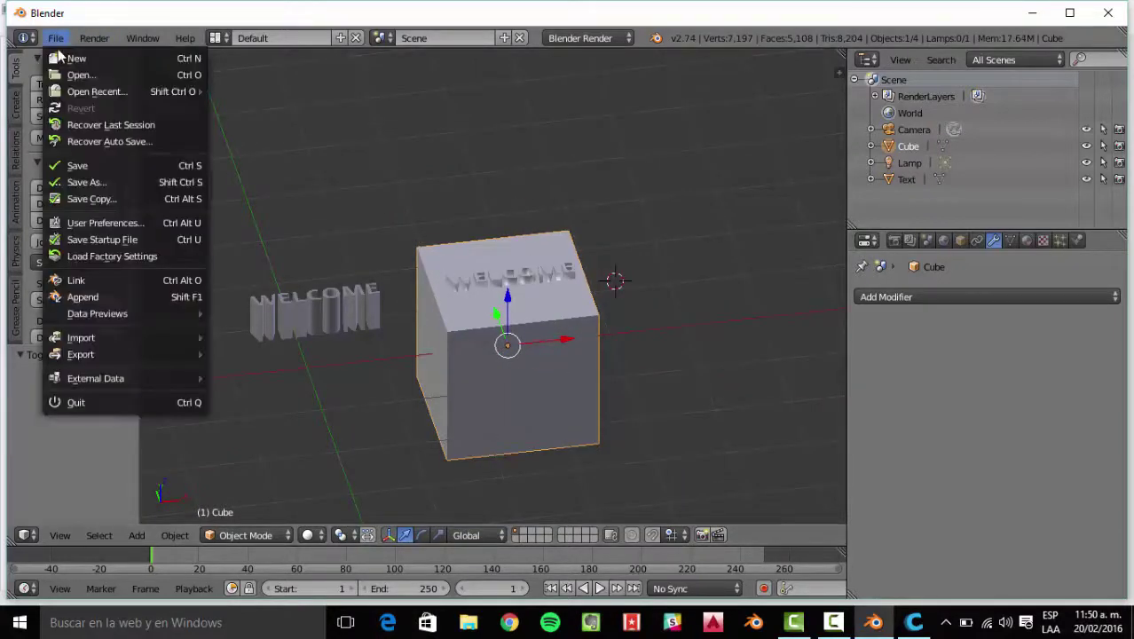
pyautogui.moveTo(107, 338)
pyautogui.moveTo(135, 354)
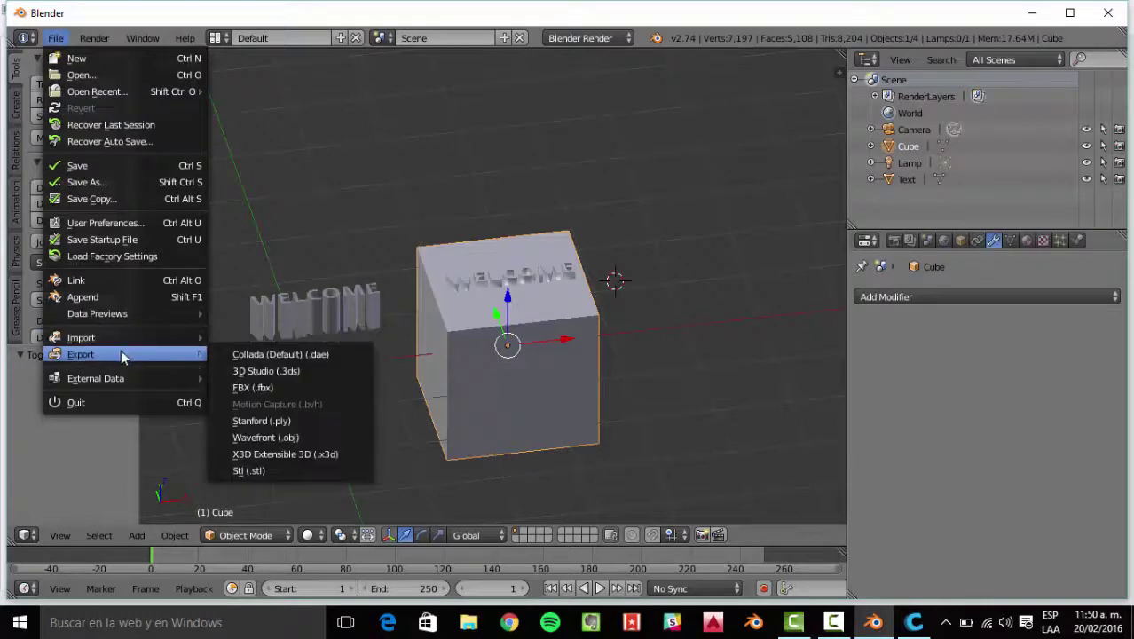
pyautogui.click(277, 477)
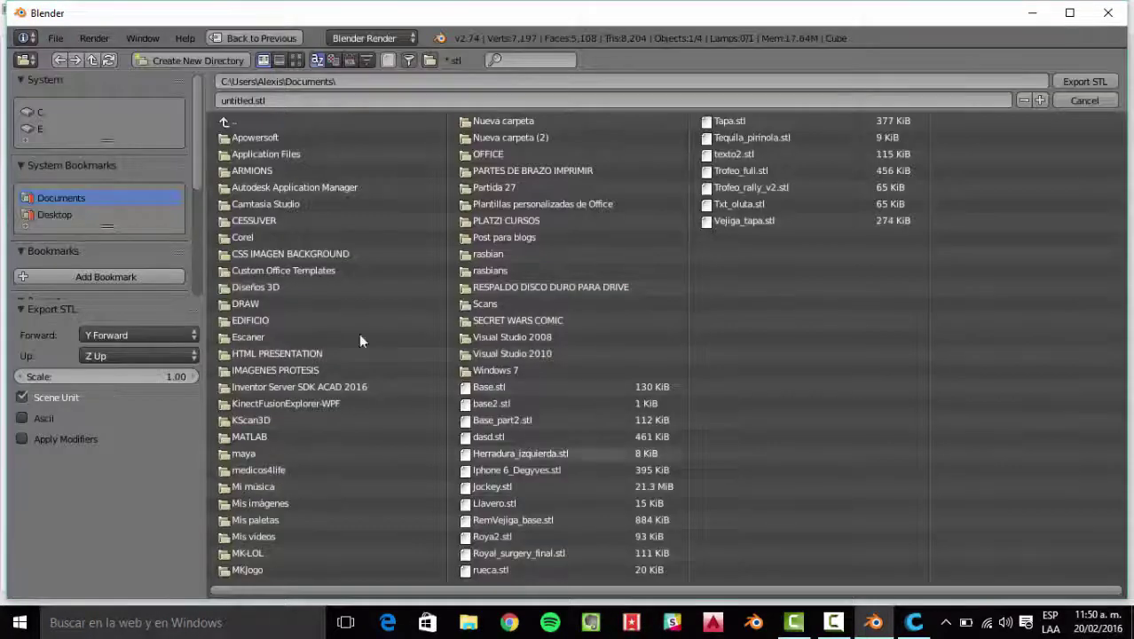
pyautogui.click(65, 217)
pyautogui.click(291, 101)
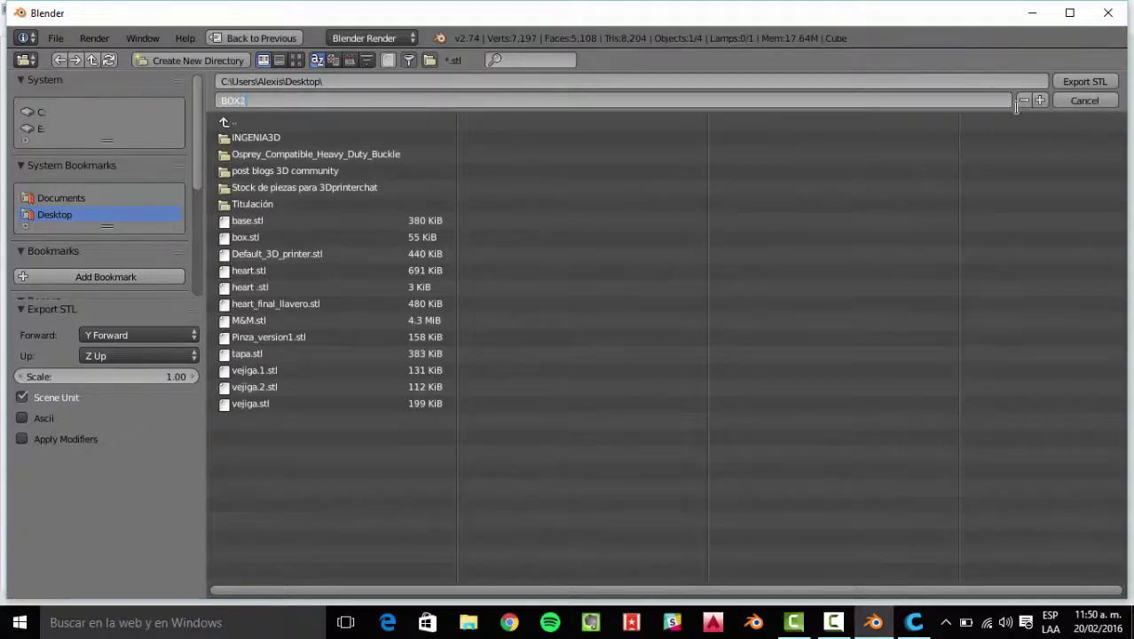
pyautogui.press('Return')
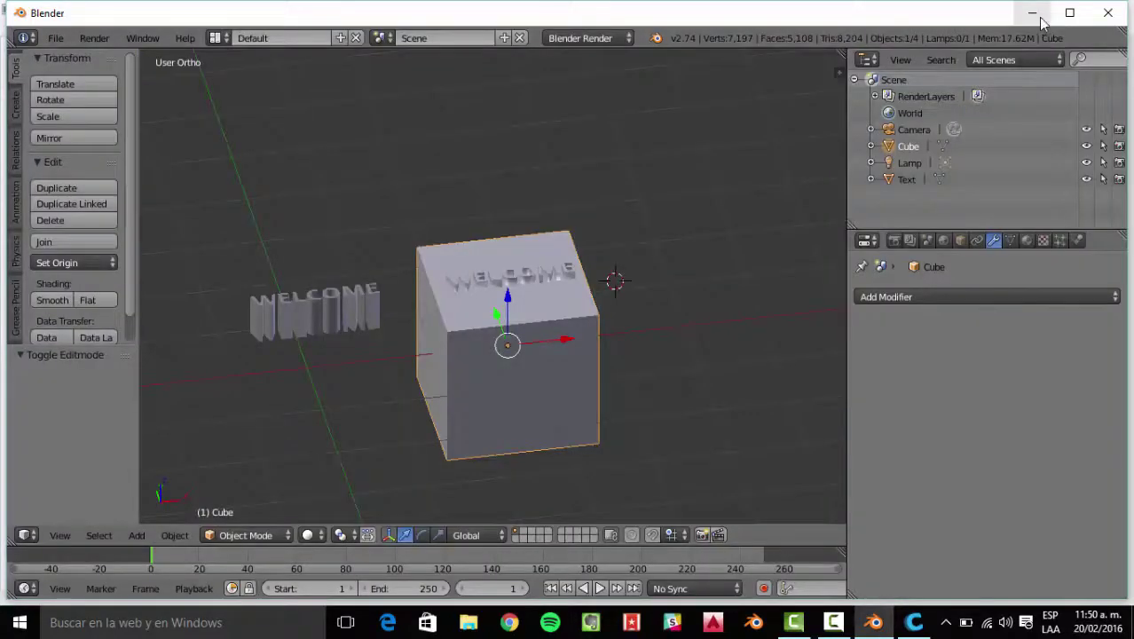
pyautogui.click(904, 629)
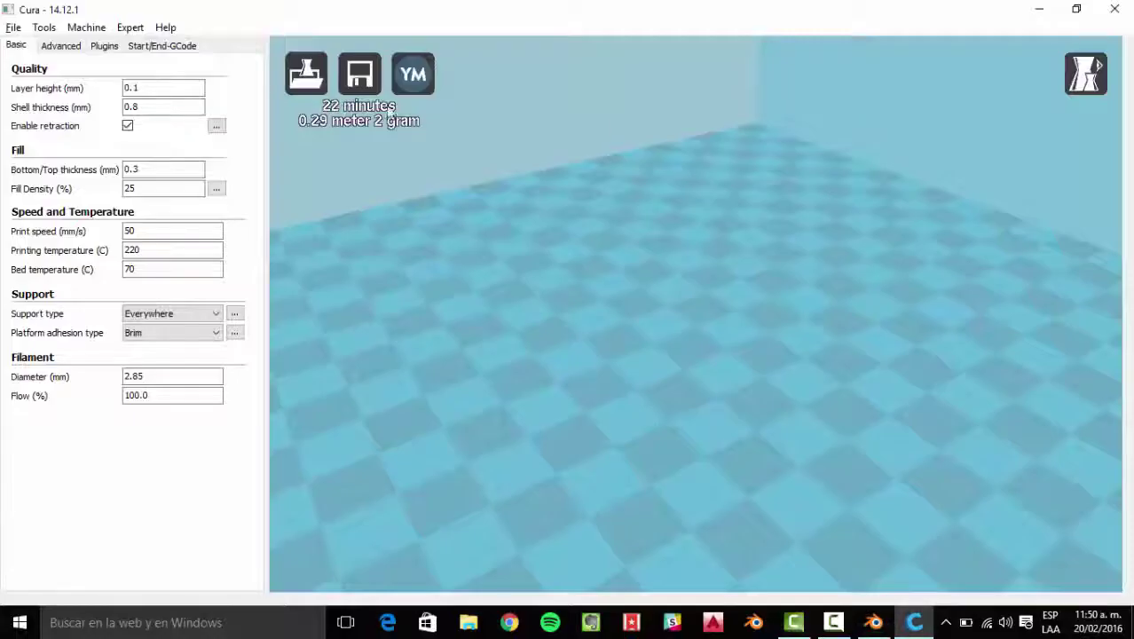
# Load the BOX2 model from the Desktop onto the print bed.
pyautogui.click(301, 76)
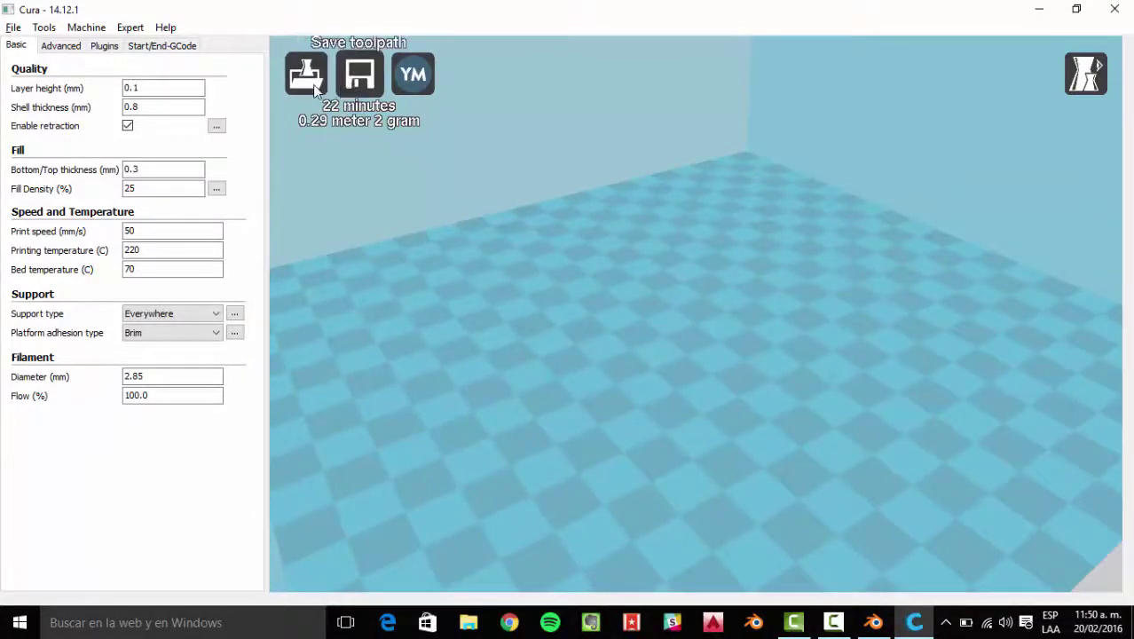
pyautogui.click(363, 310)
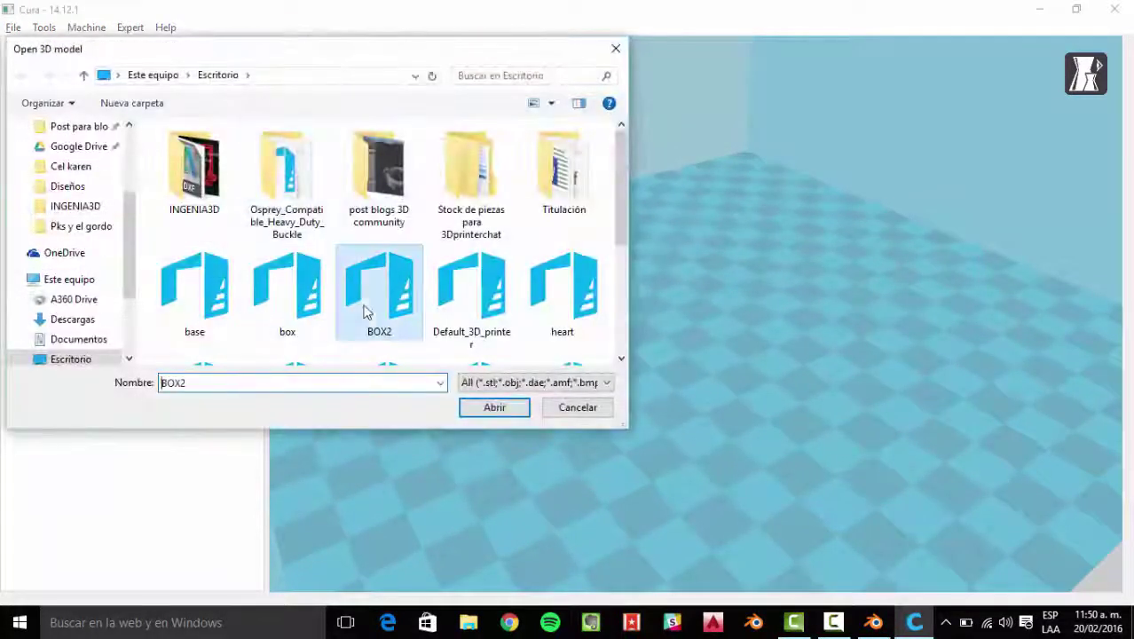
pyautogui.click(490, 408)
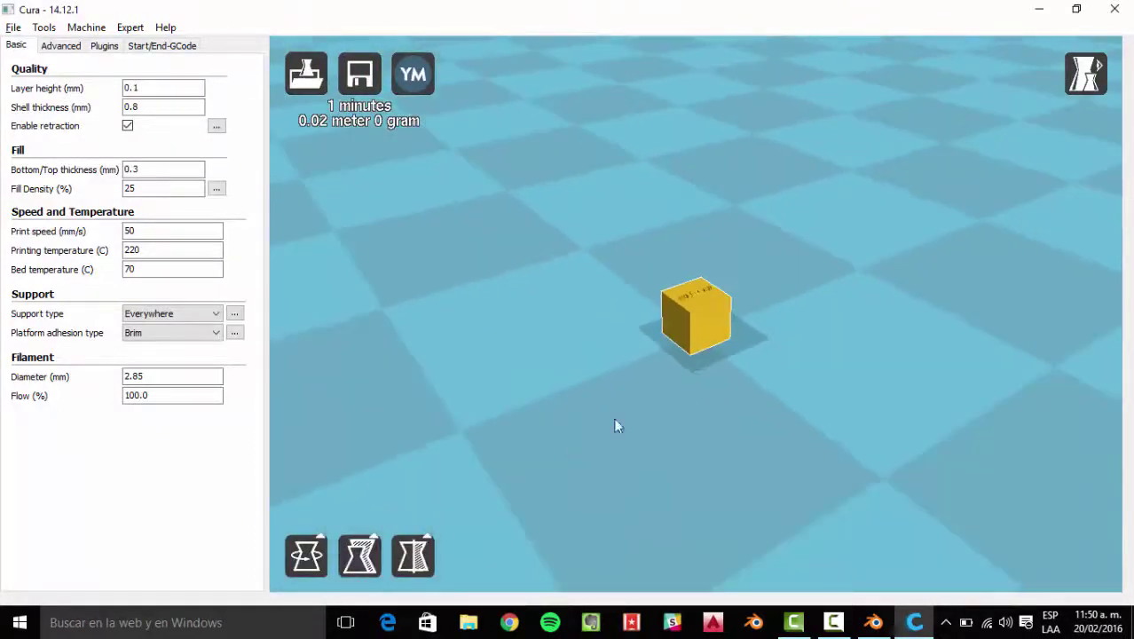
# Scale the box up uniformly to slightly more than 27.6 × 27.6 × 29.3 mm and deselect it.
pyautogui.click(360, 555)
pyautogui.scroll(-5, 603, 351)
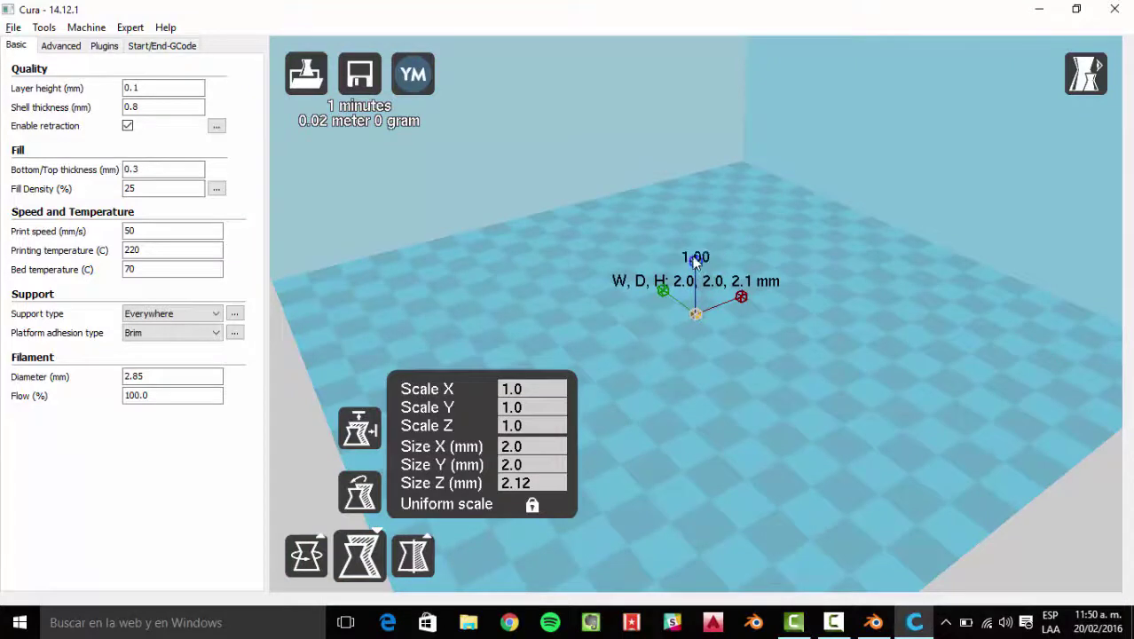
pyautogui.moveTo(696, 260); pyautogui.dragTo(788, 13)
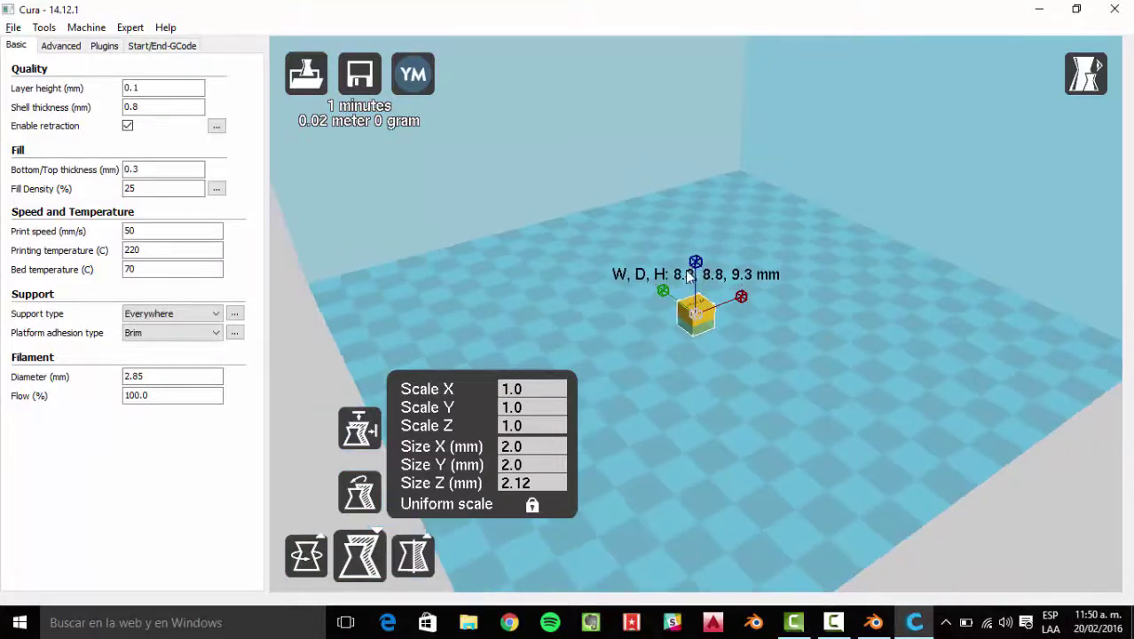
pyautogui.moveTo(739, 300); pyautogui.dragTo(1065, 189)
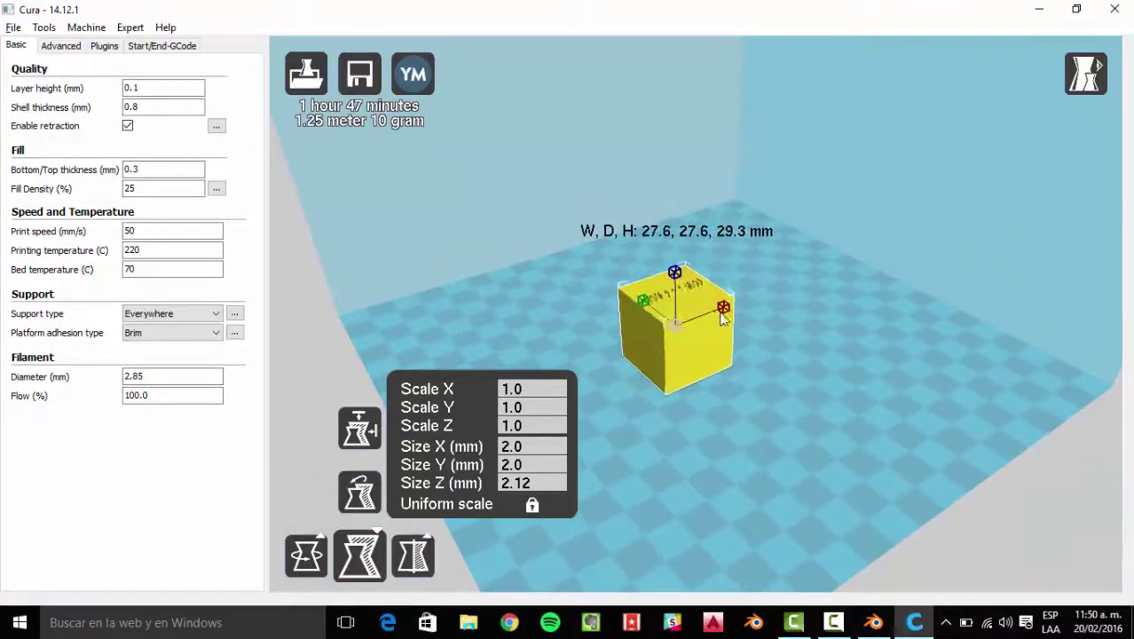
pyautogui.moveTo(728, 307)
pyautogui.mouseDown()
pyautogui.moveTo(748, 313)
pyautogui.moveTo(805, 293)
pyautogui.moveTo(731, 319)
pyautogui.mouseUp()
pyautogui.click(829, 402)
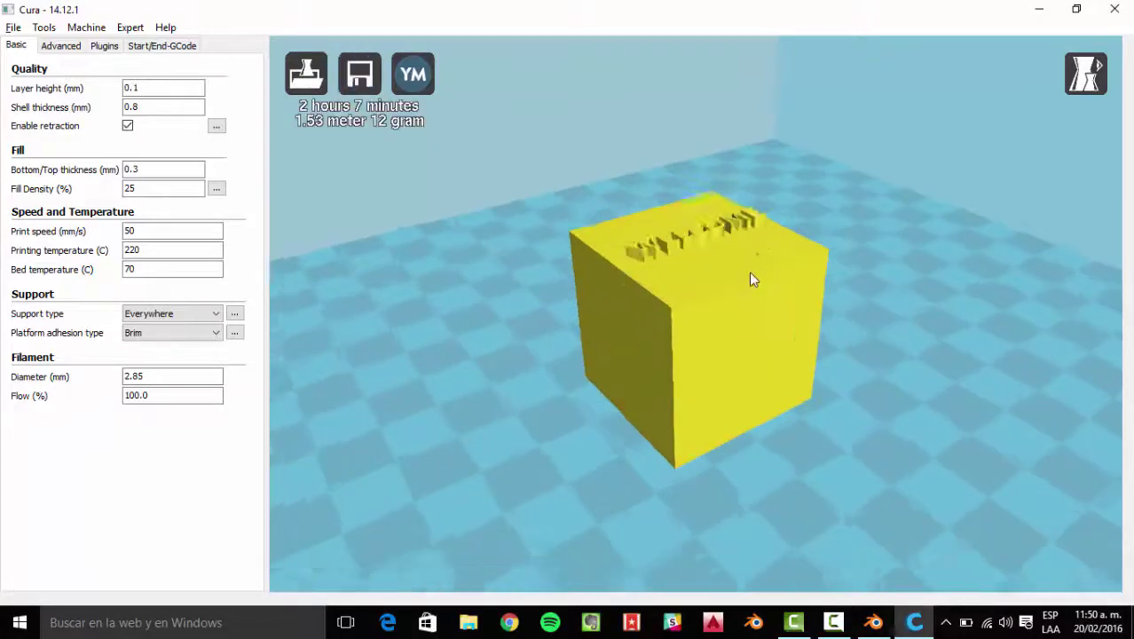
# Examine the raised WELCOME lettering on the enlarged box's upper face from several angles.
pyautogui.click(779, 337)
pyautogui.moveTo(780, 336); pyautogui.dragTo(672, 228, button='right')
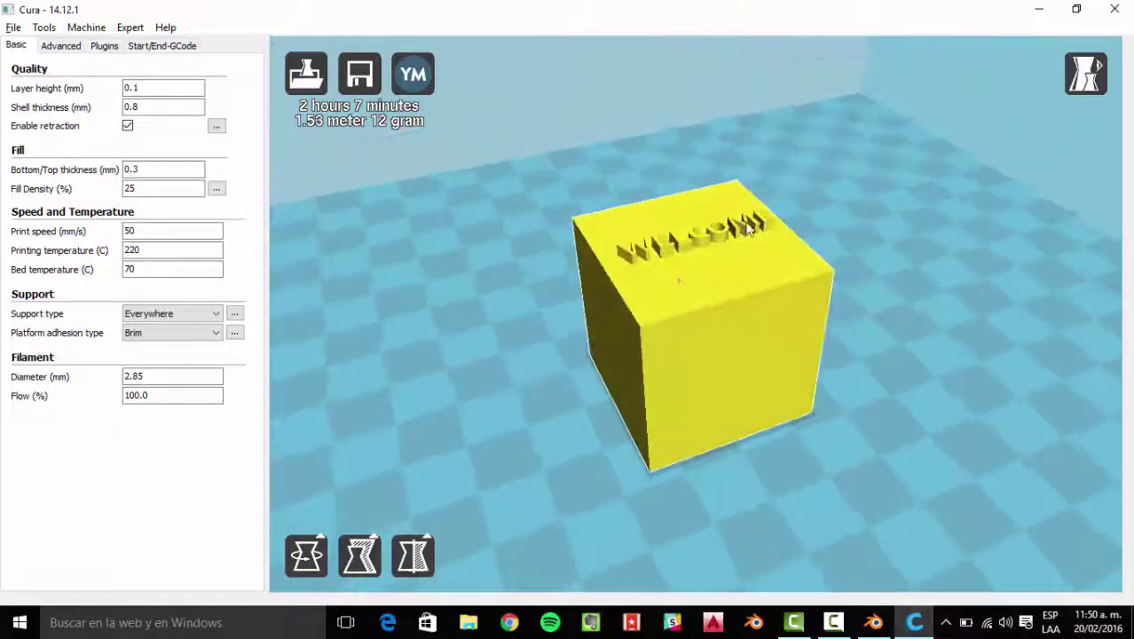
pyautogui.moveTo(689, 284); pyautogui.dragTo(722, 408, button='right')
pyautogui.moveTo(714, 279); pyautogui.dragTo(388, 361, button='right')
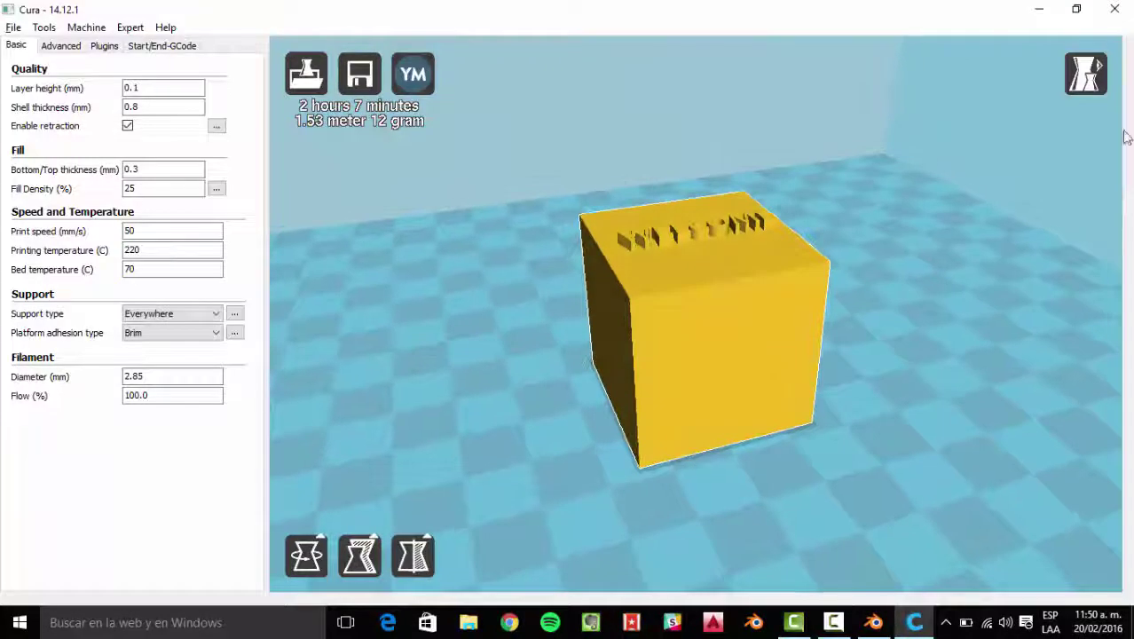